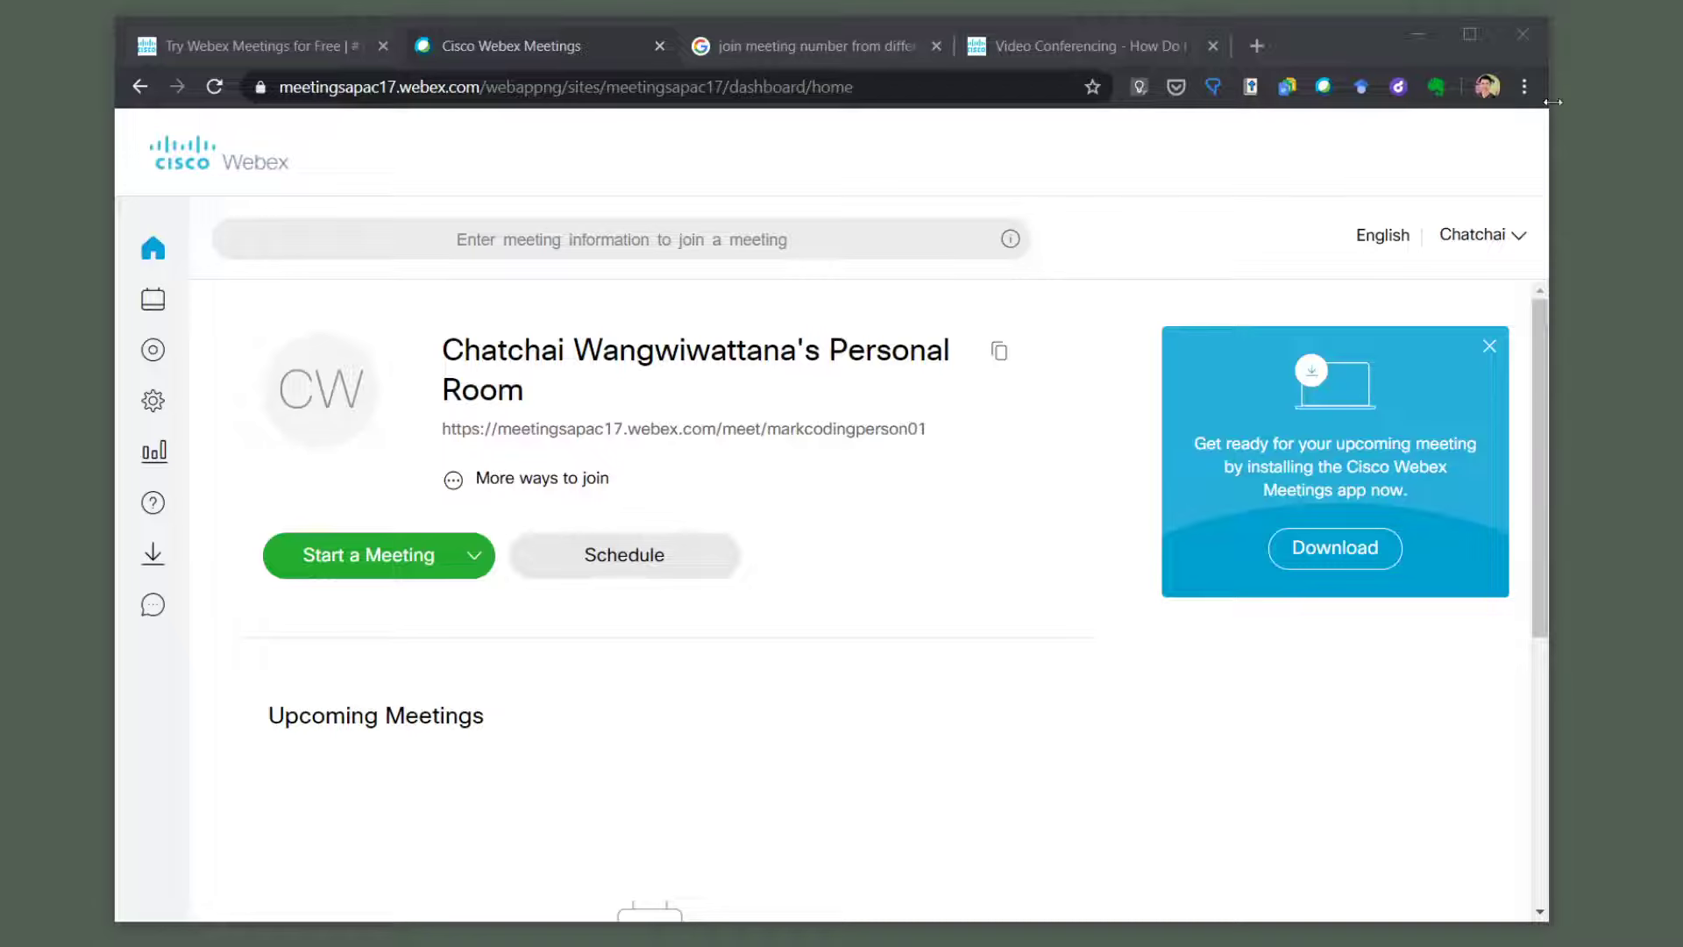
- Open a new incognito Chrome window and load the pasted personal room link
click(1525, 86)
click(1433, 289)
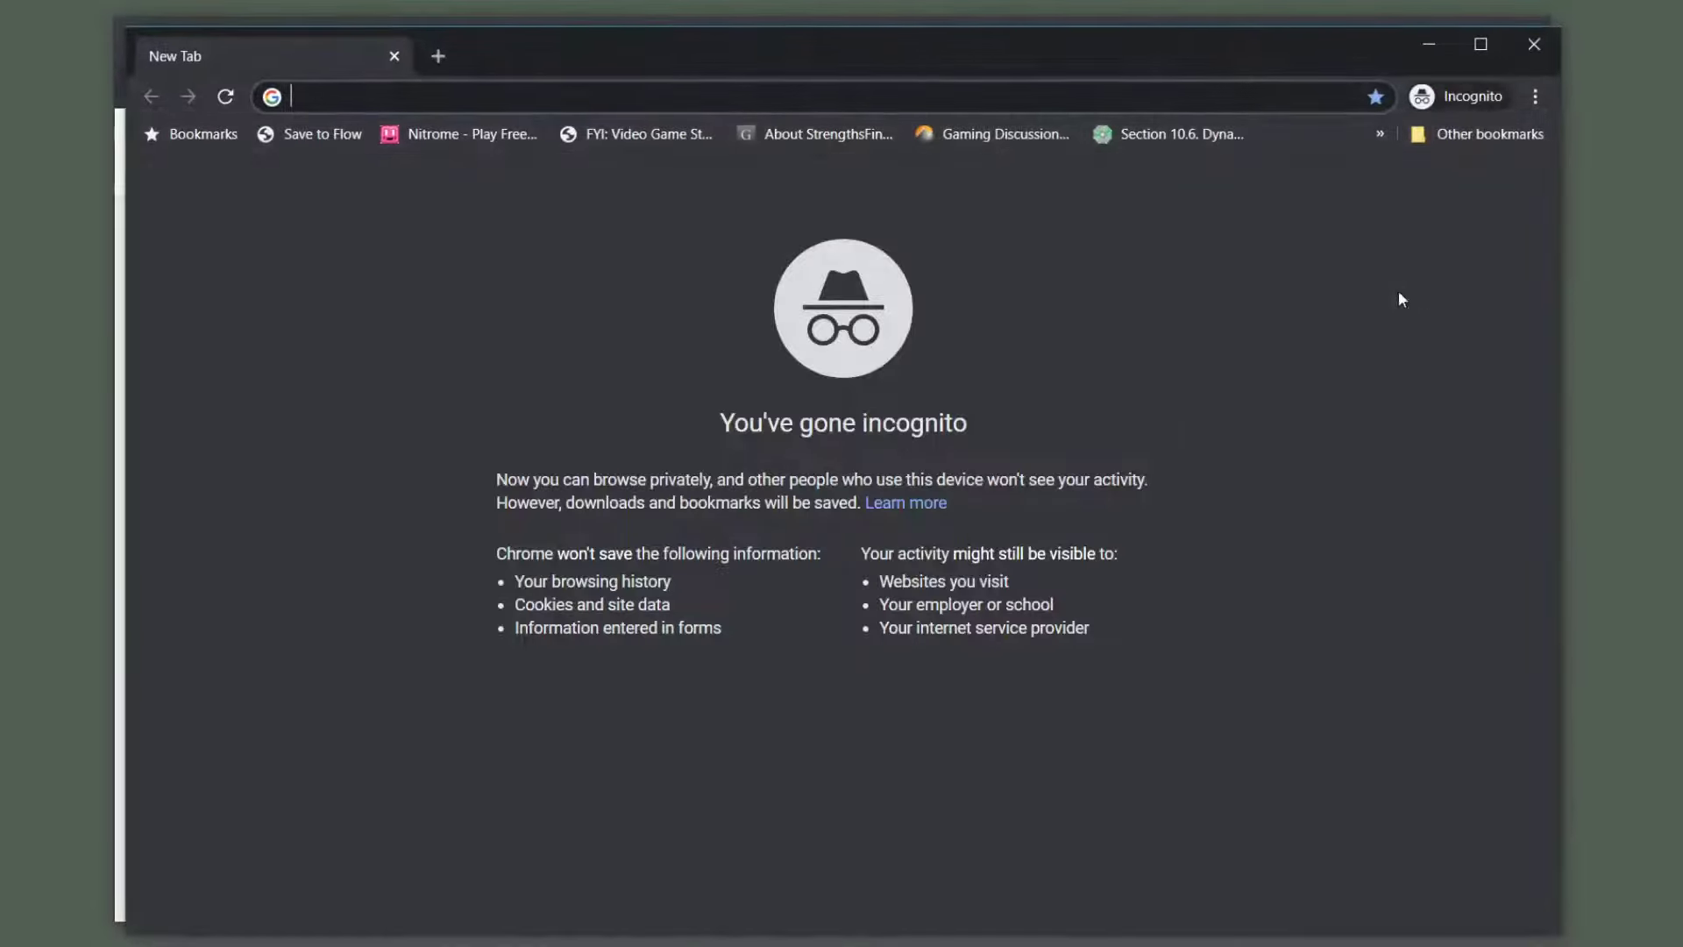
key(ctrl+v)
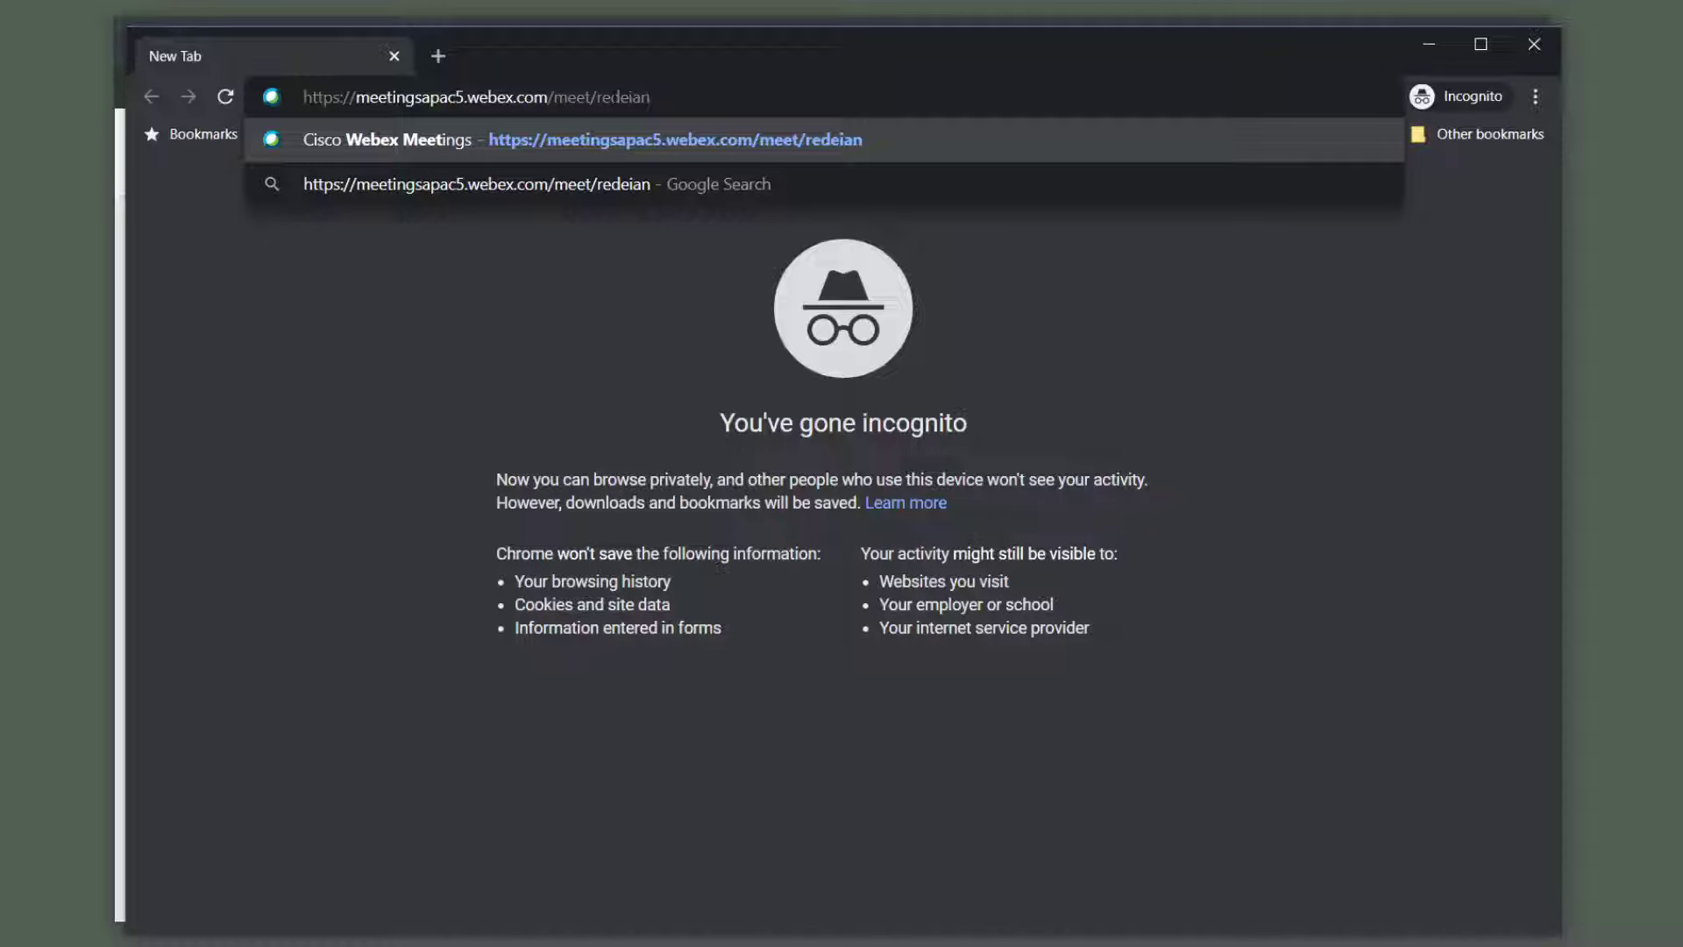
key(Return)
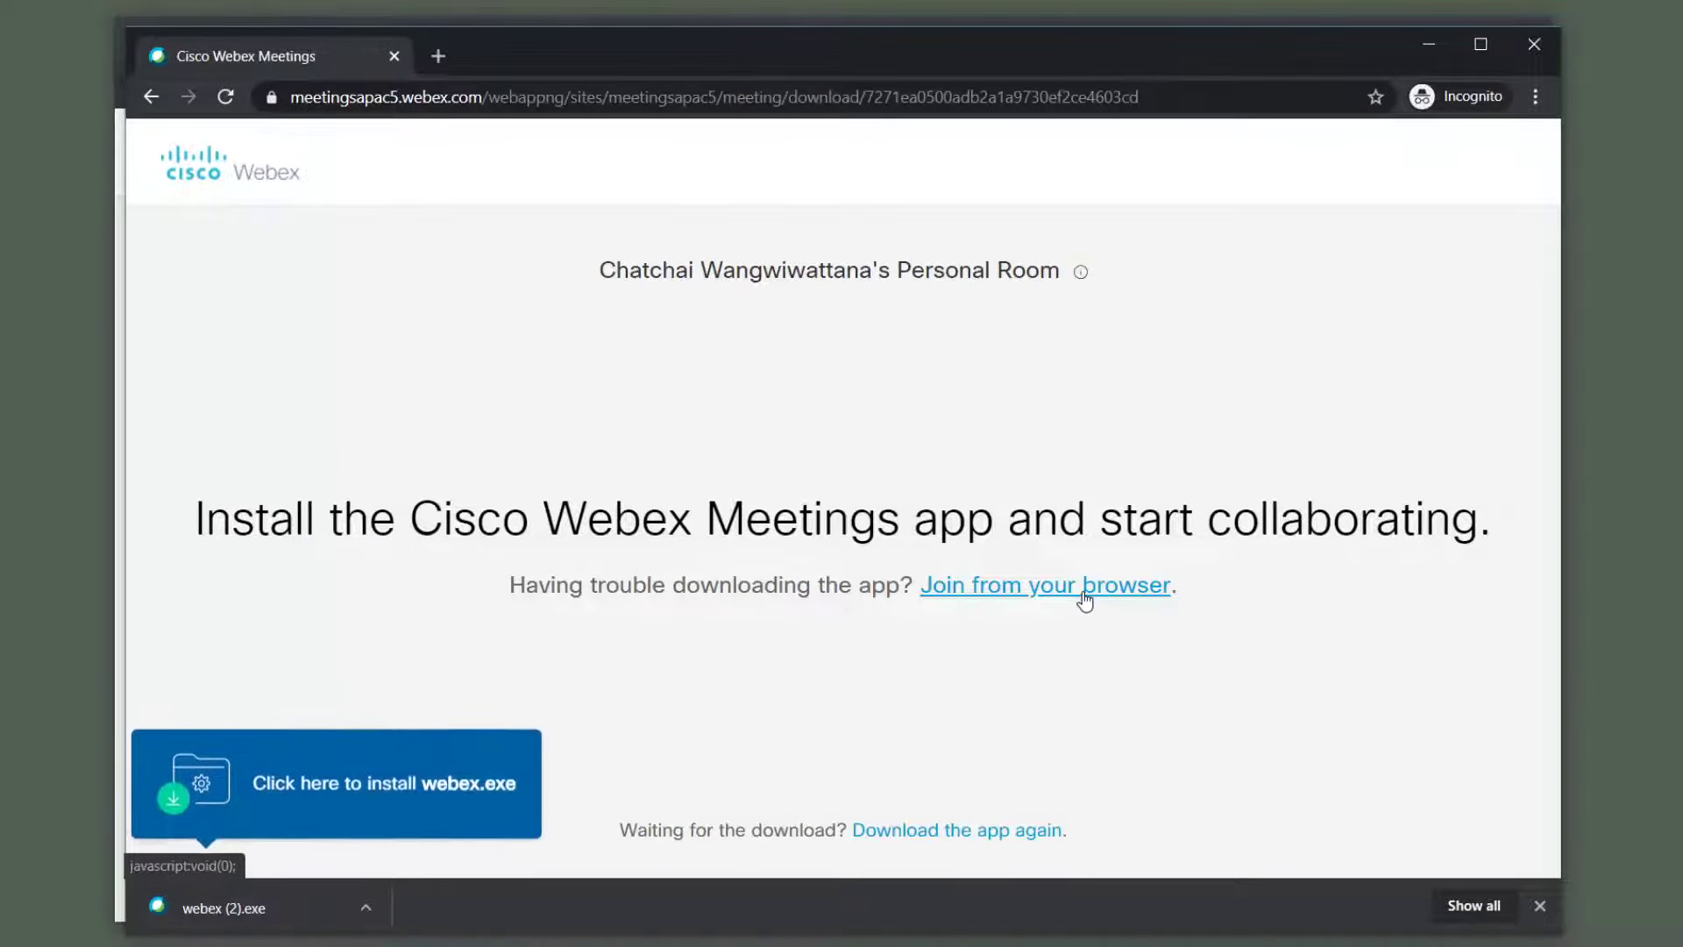
- Join from the browser as a guest, entering the guest's name and e-mail address
click(1085, 586)
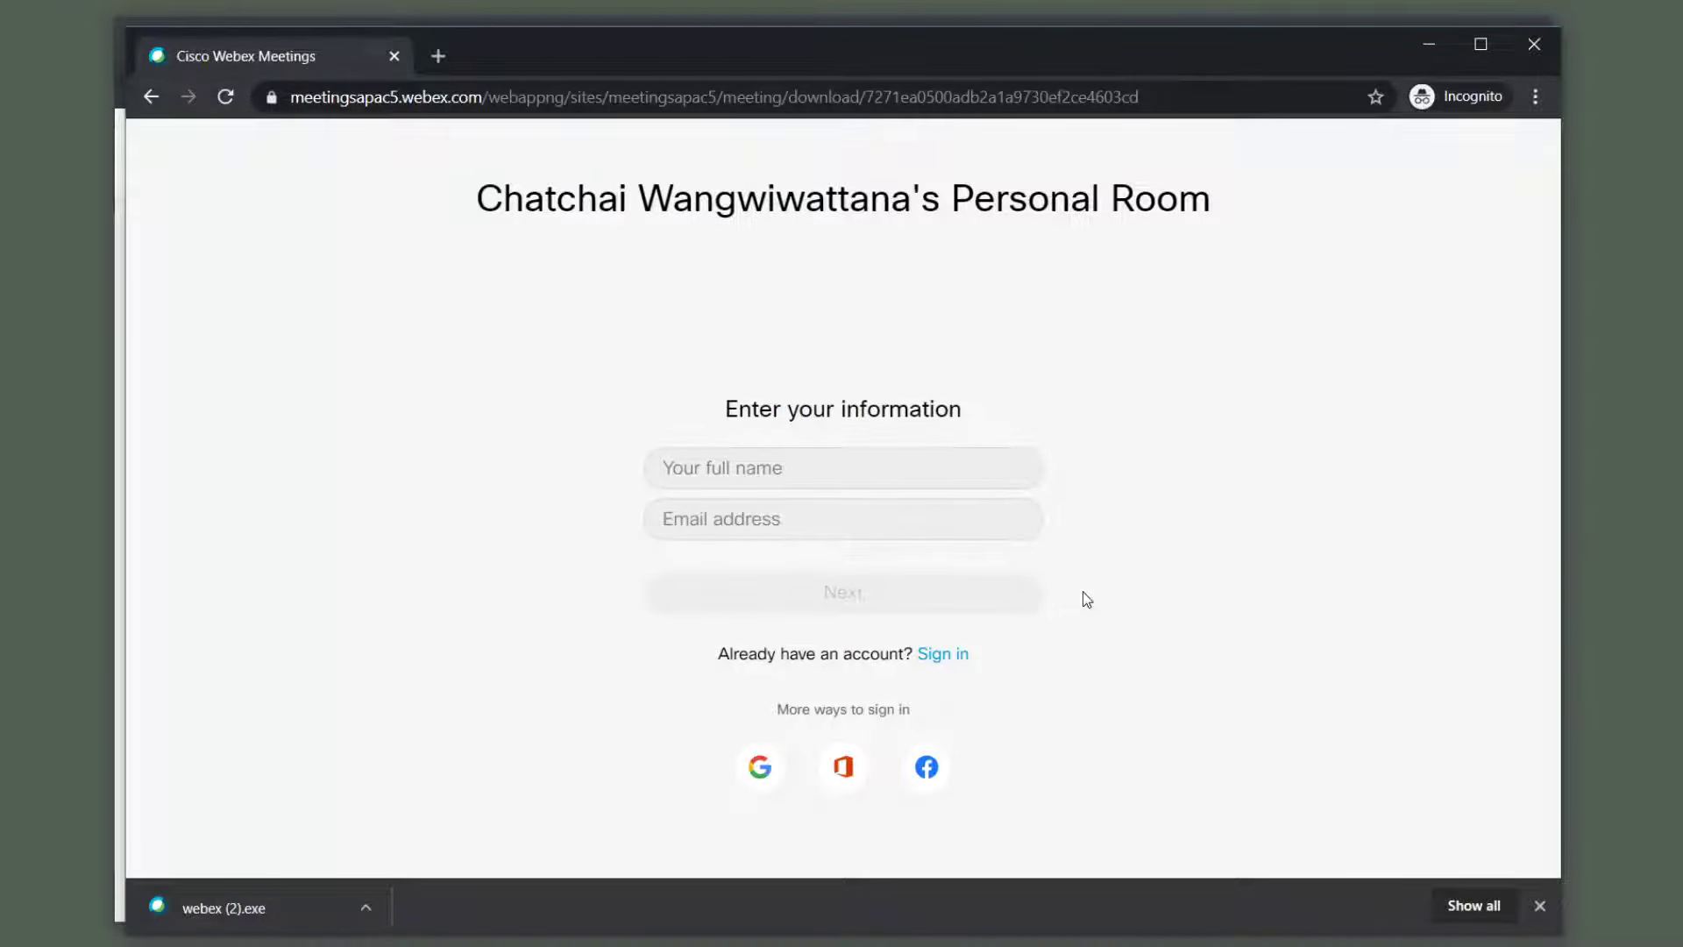
text(Mark)
click(882, 536)
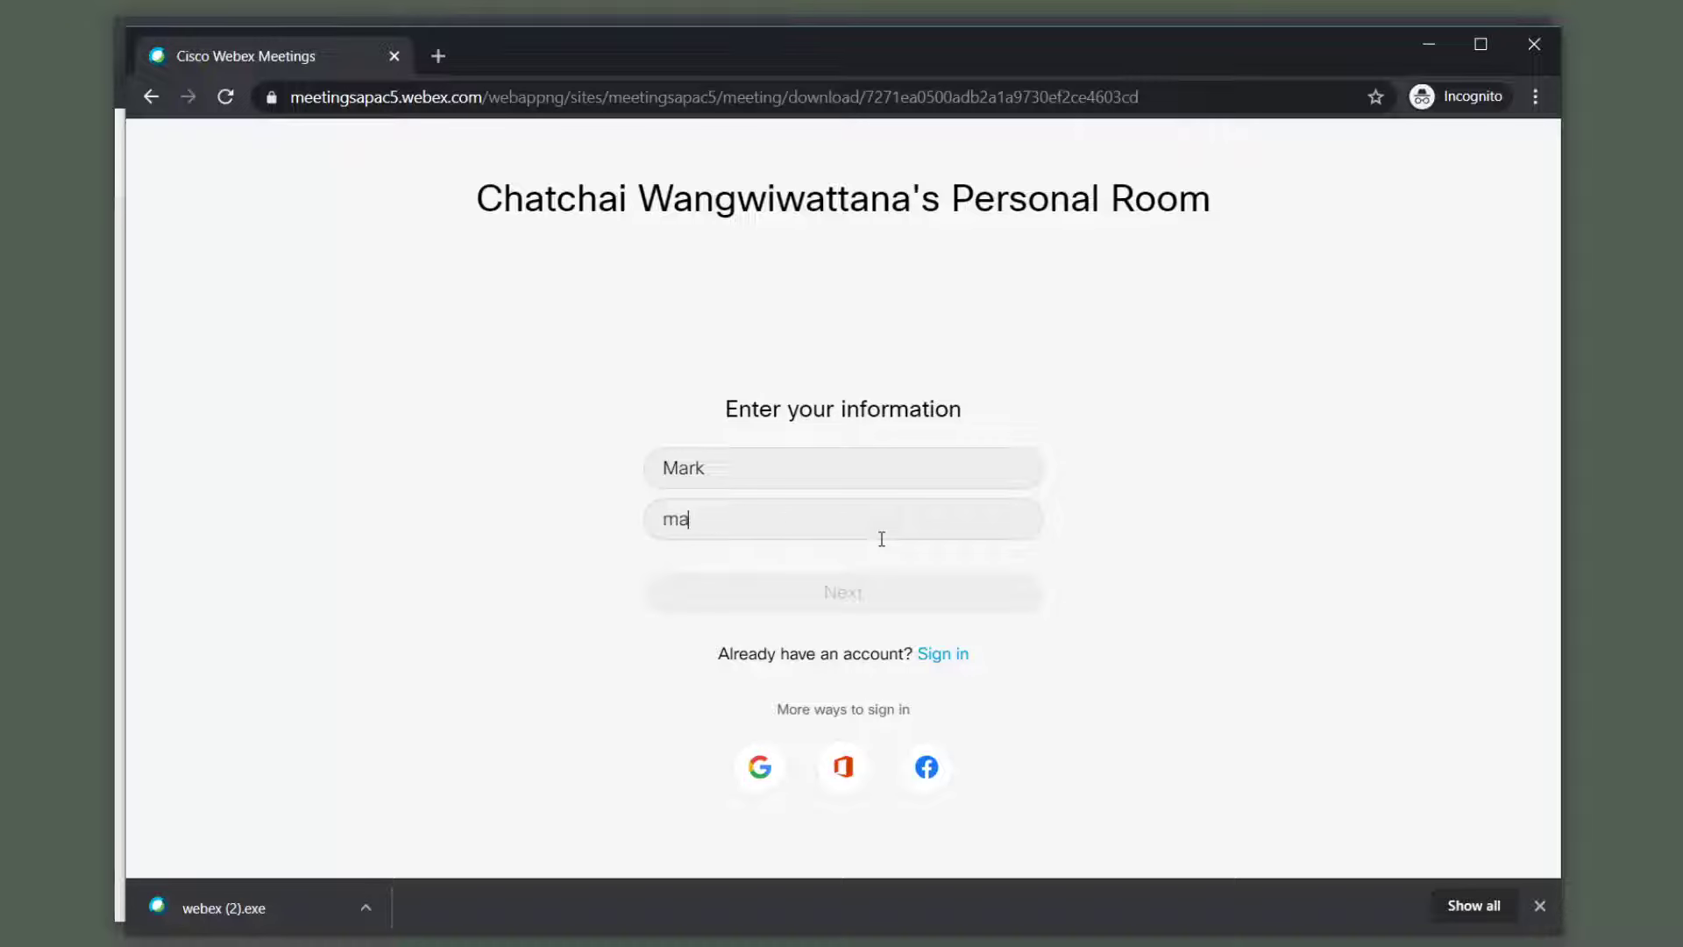
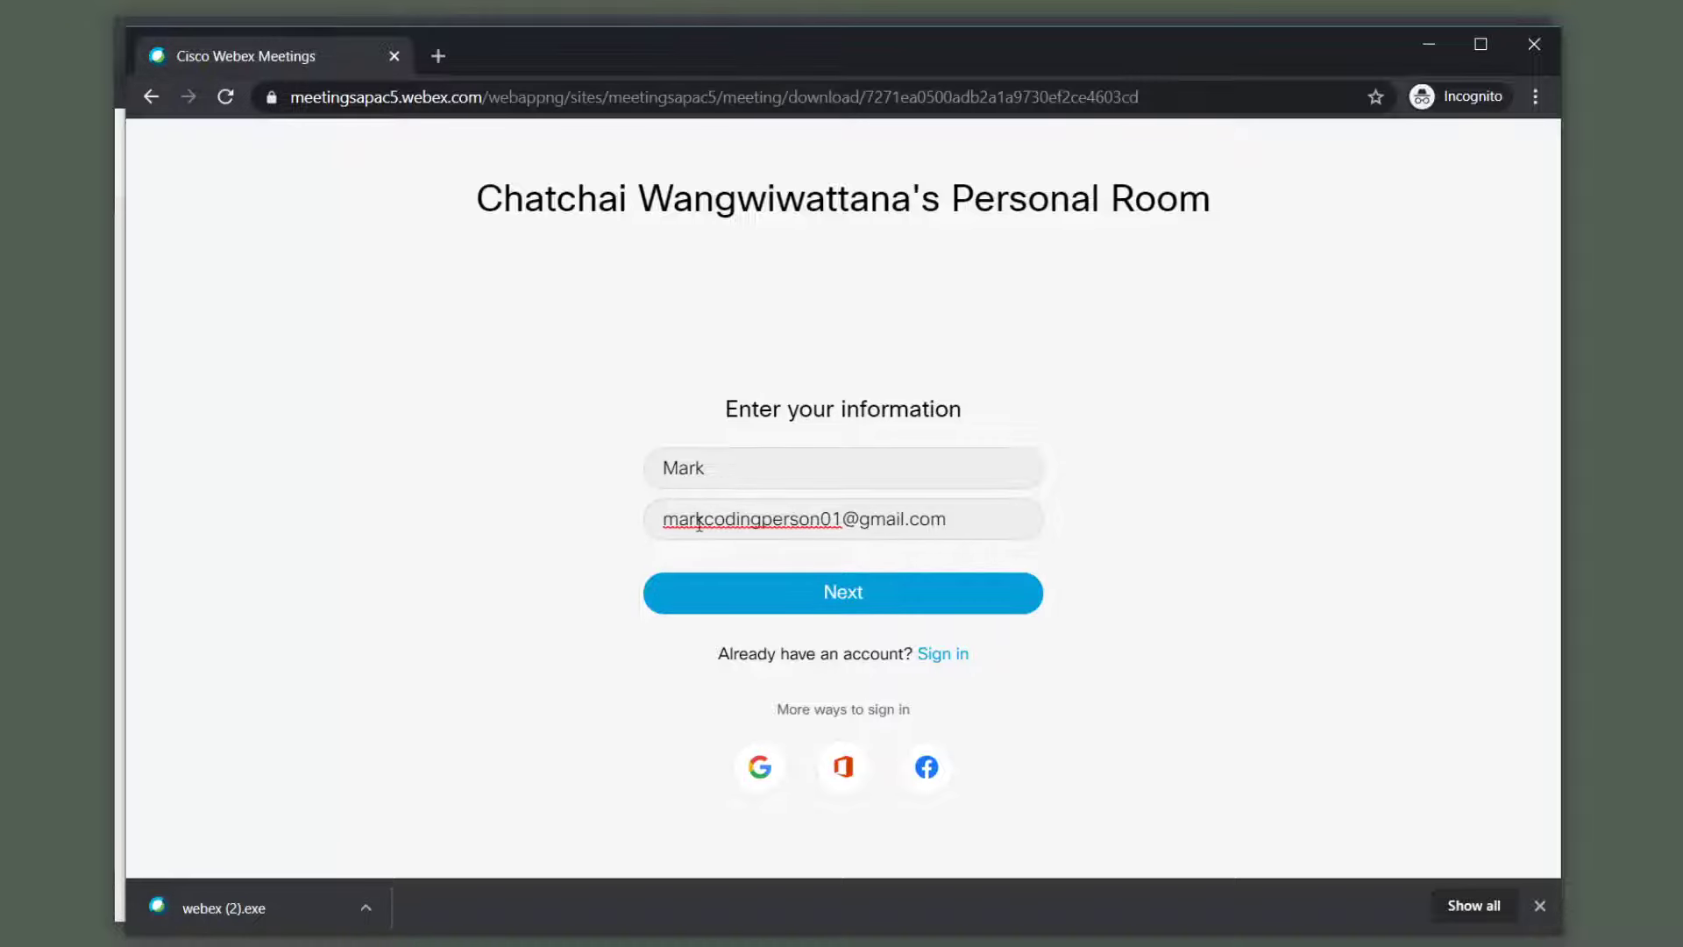
click(886, 596)
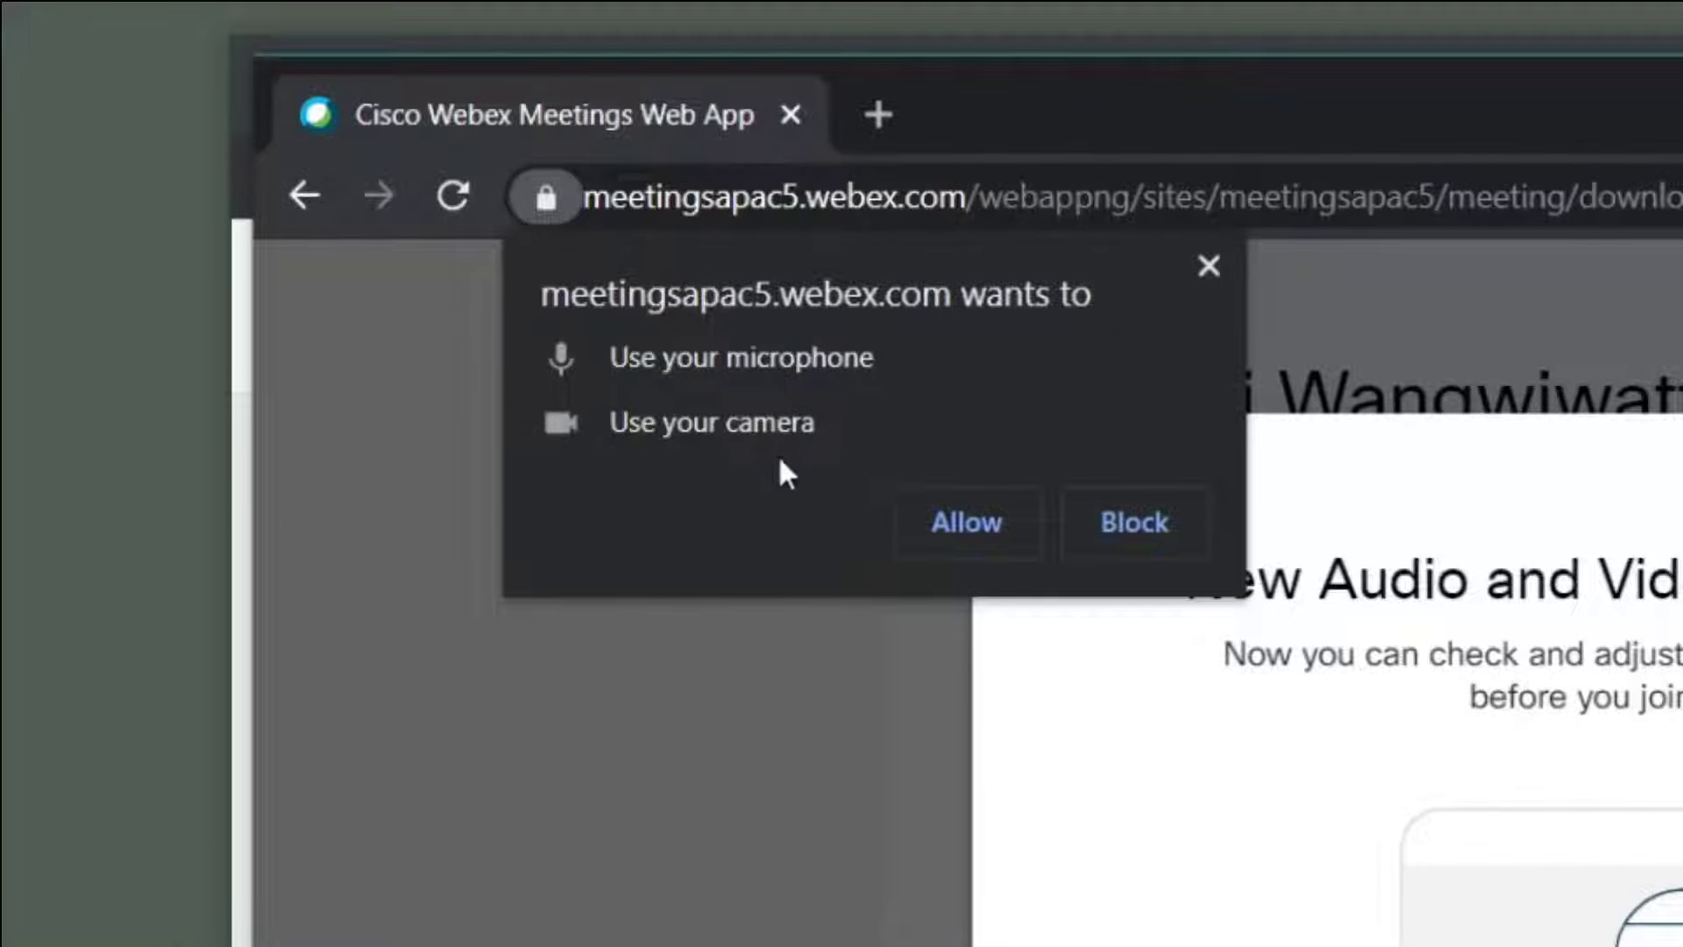
- Allow microphone and camera access, skip the preview tour, and bring up the computer audio settings
click(963, 524)
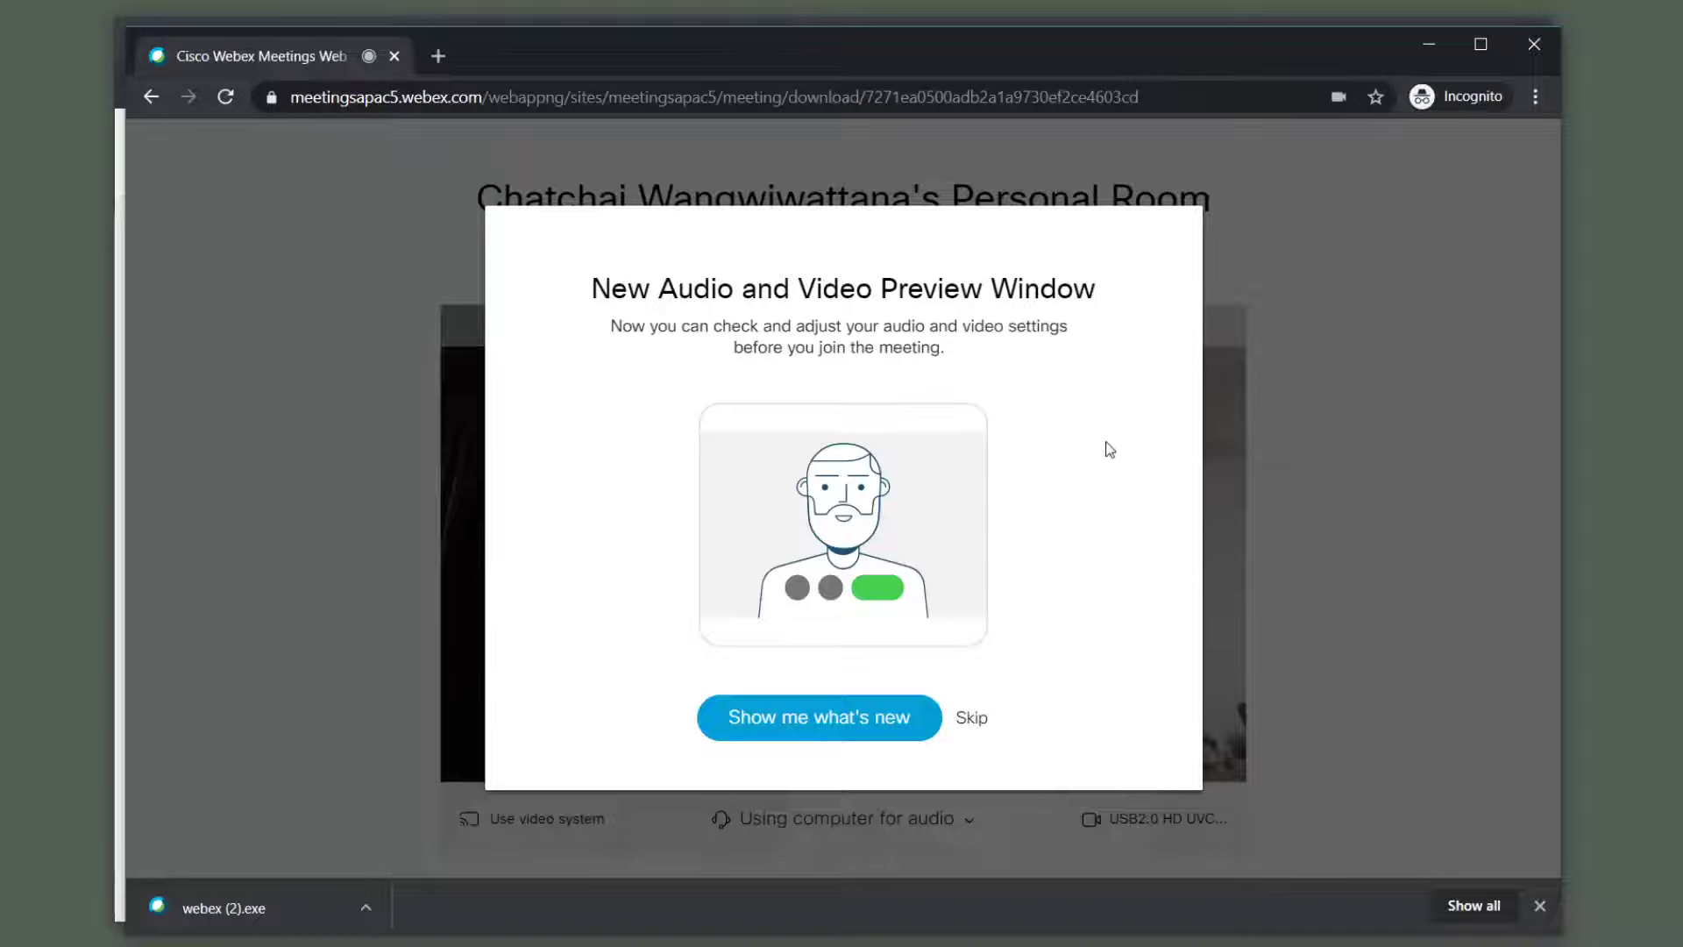
click(973, 719)
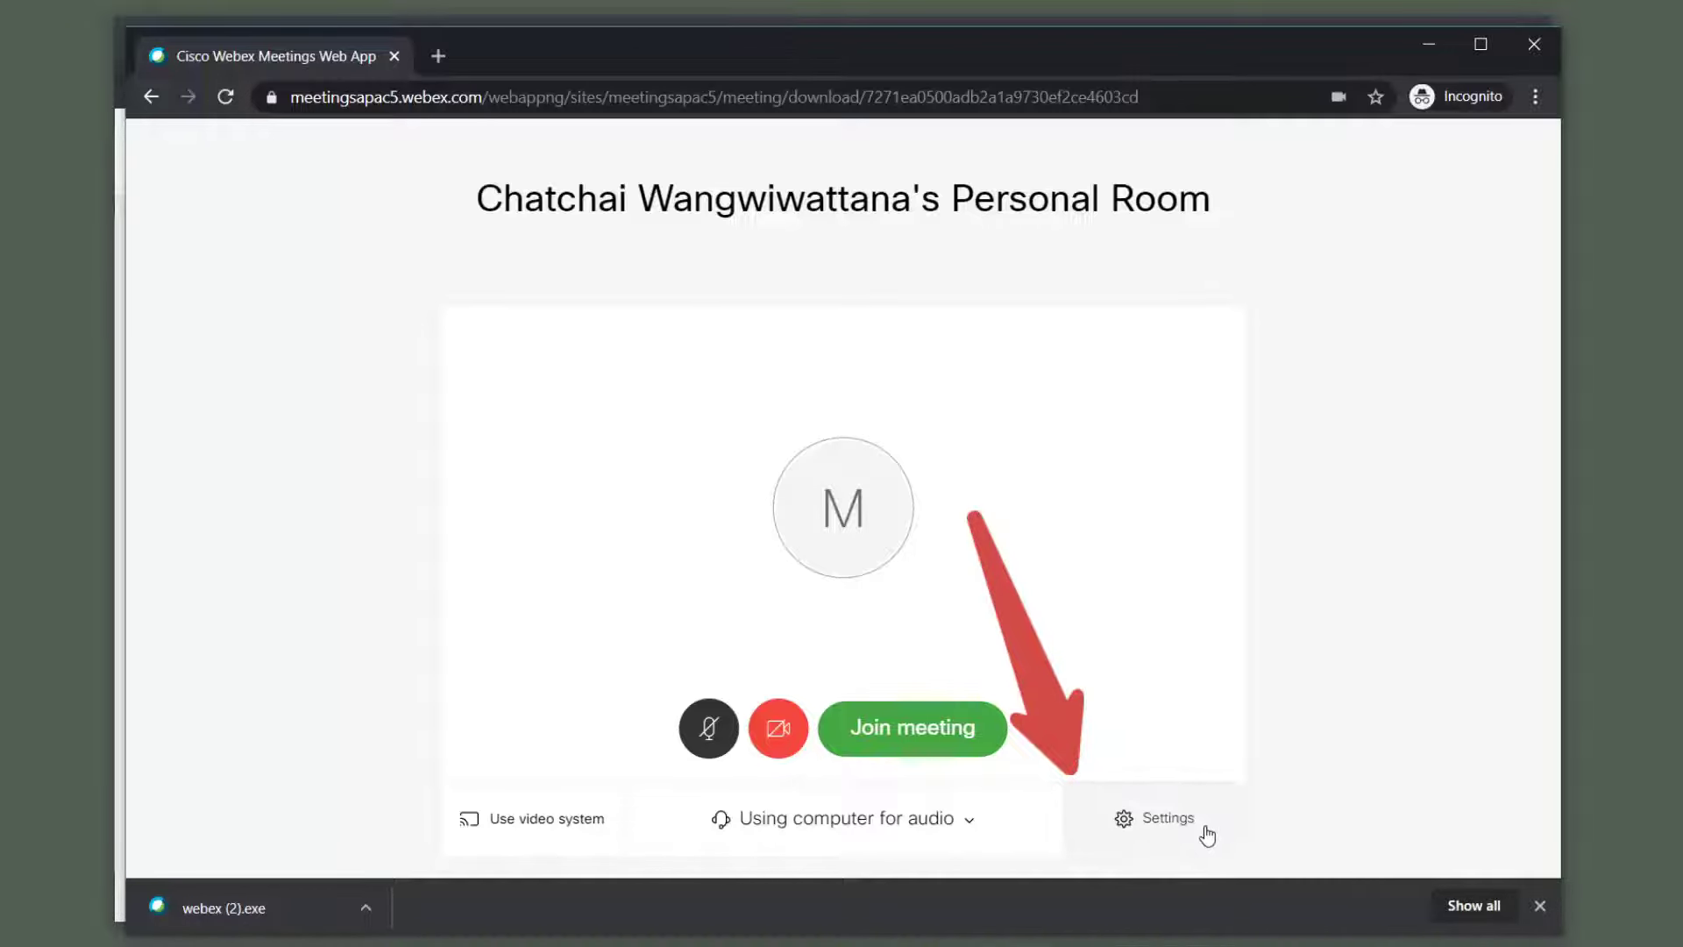
click(1204, 833)
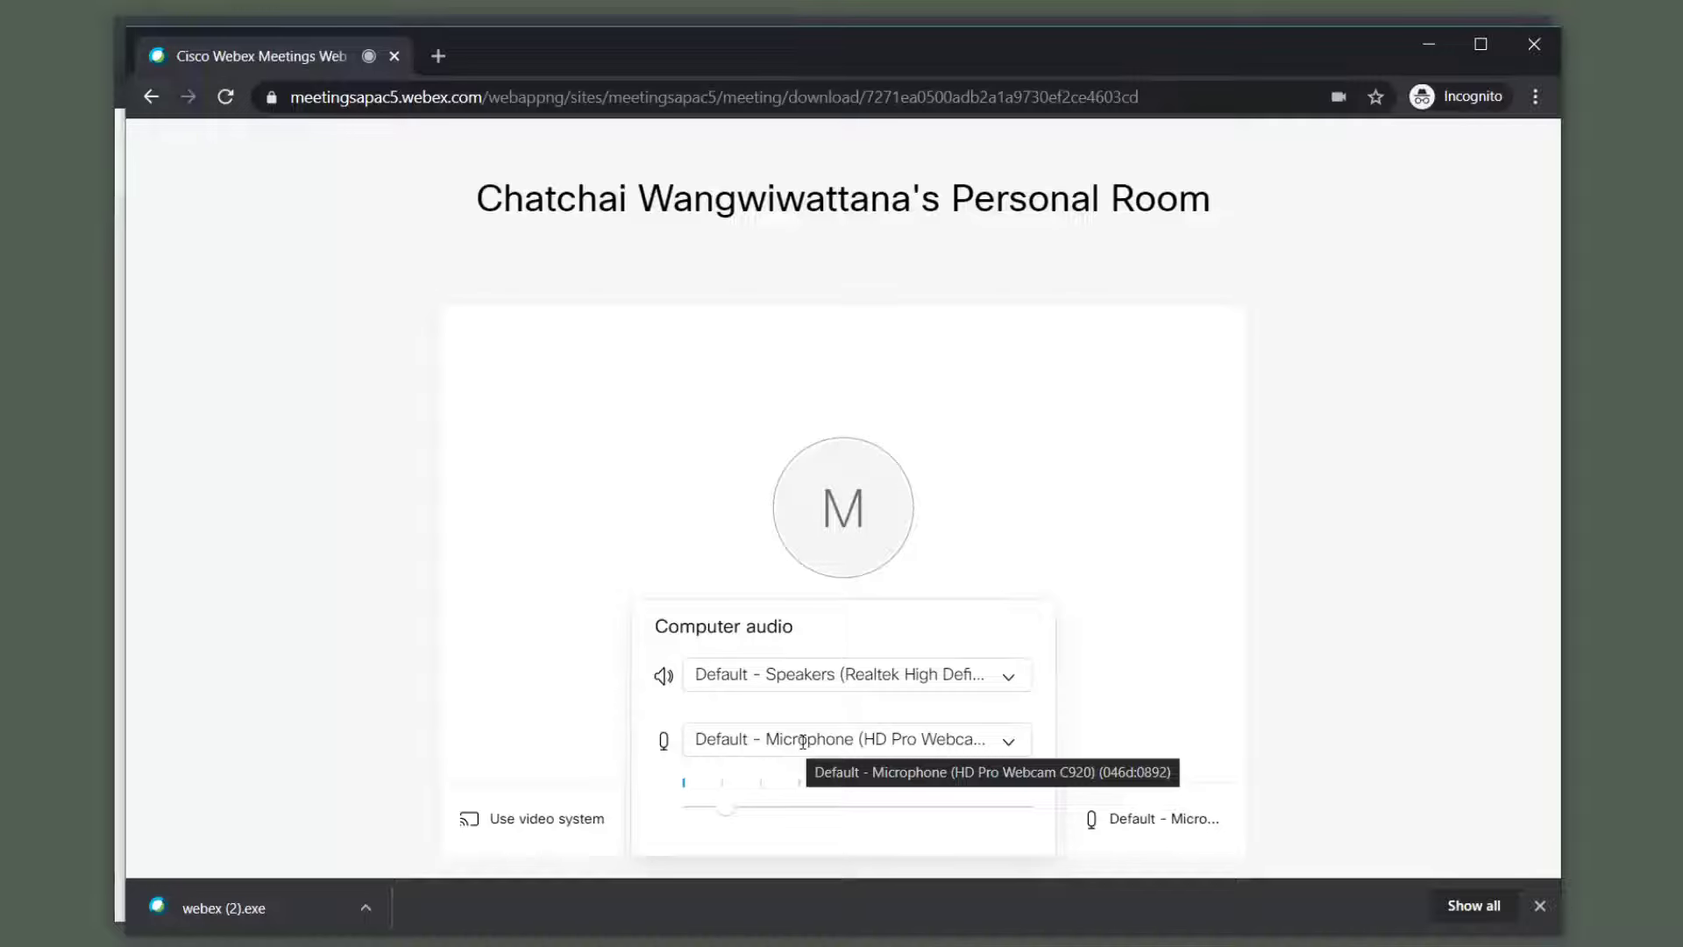
click(1011, 741)
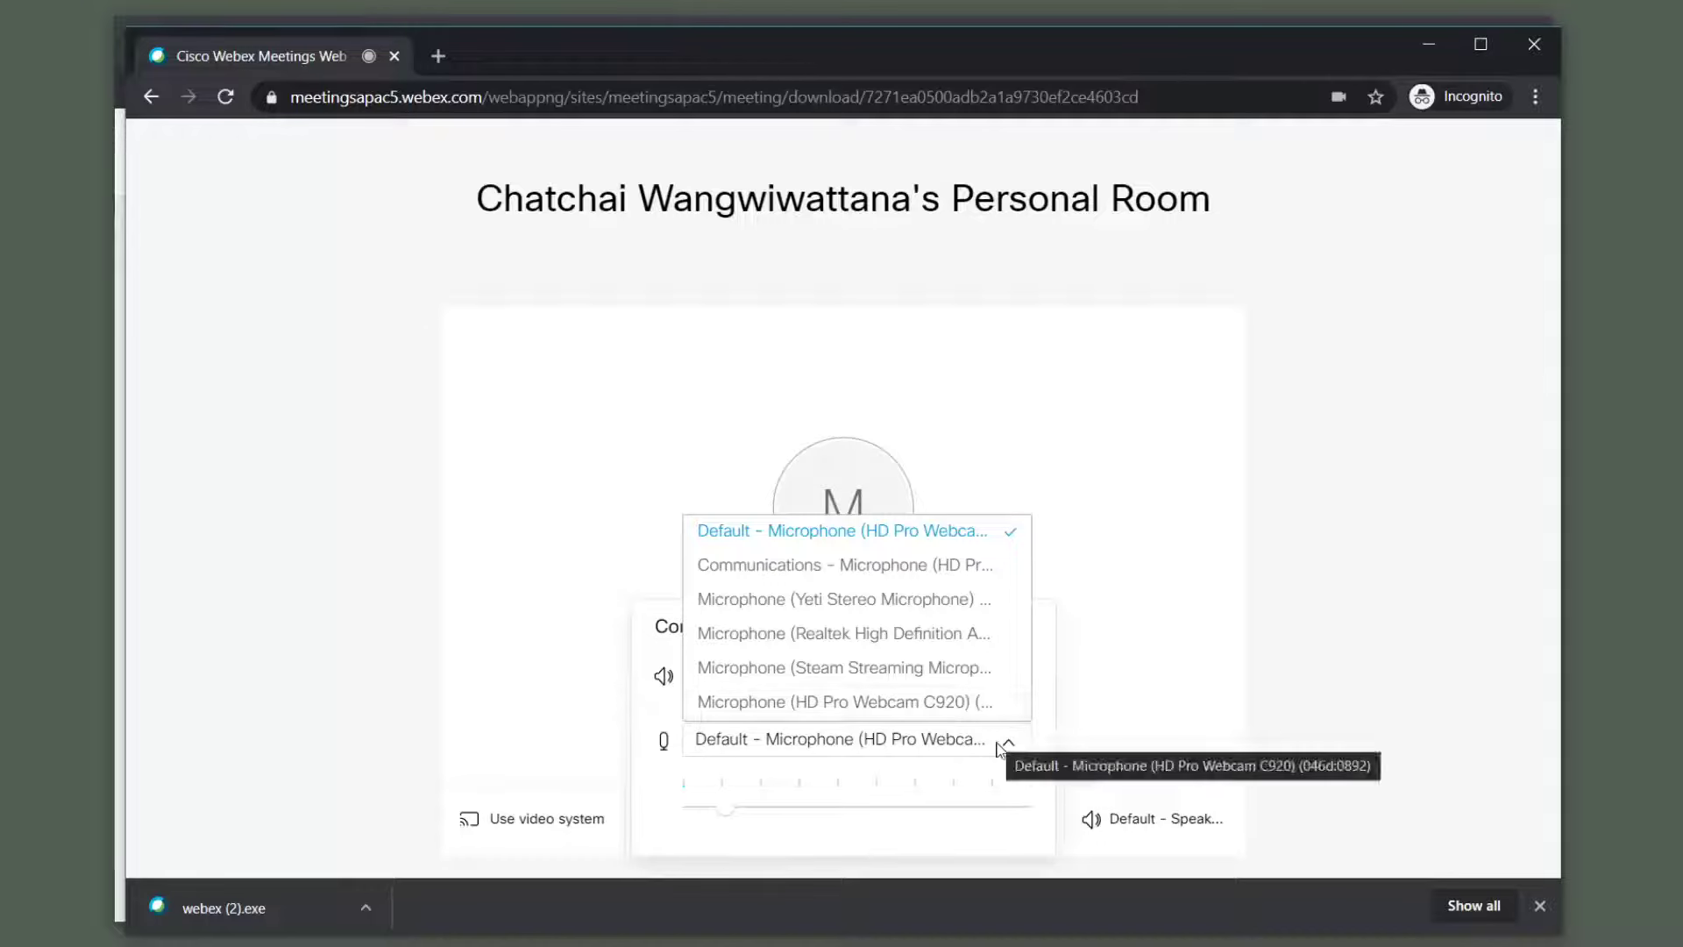
click(968, 780)
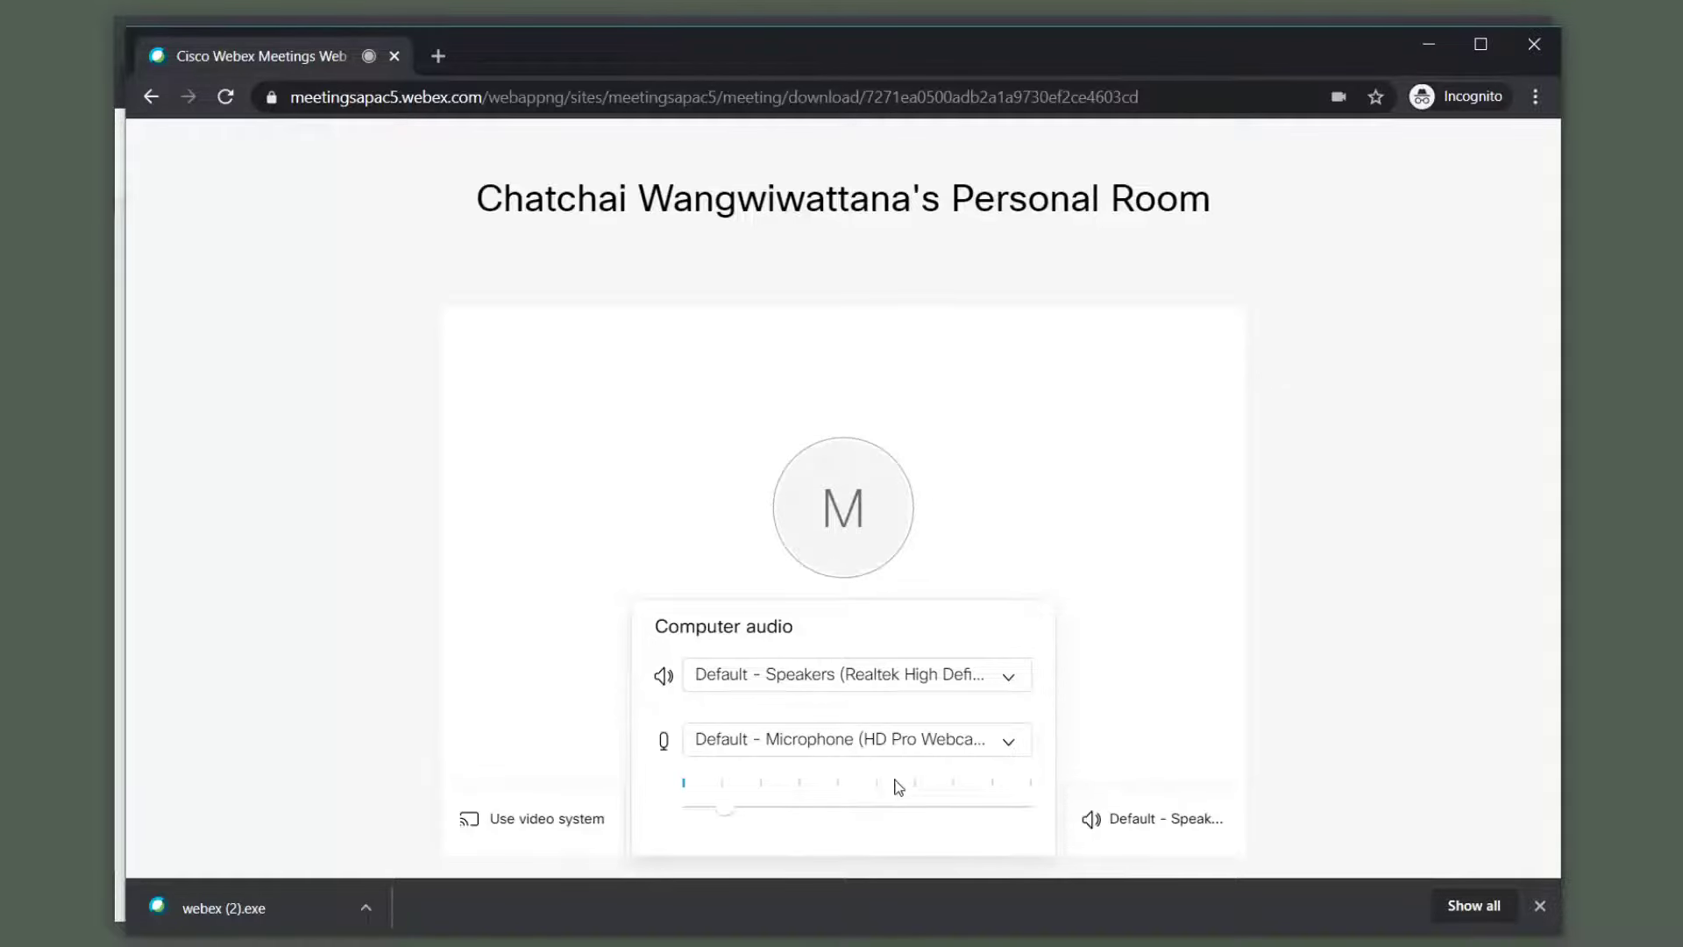
click(845, 676)
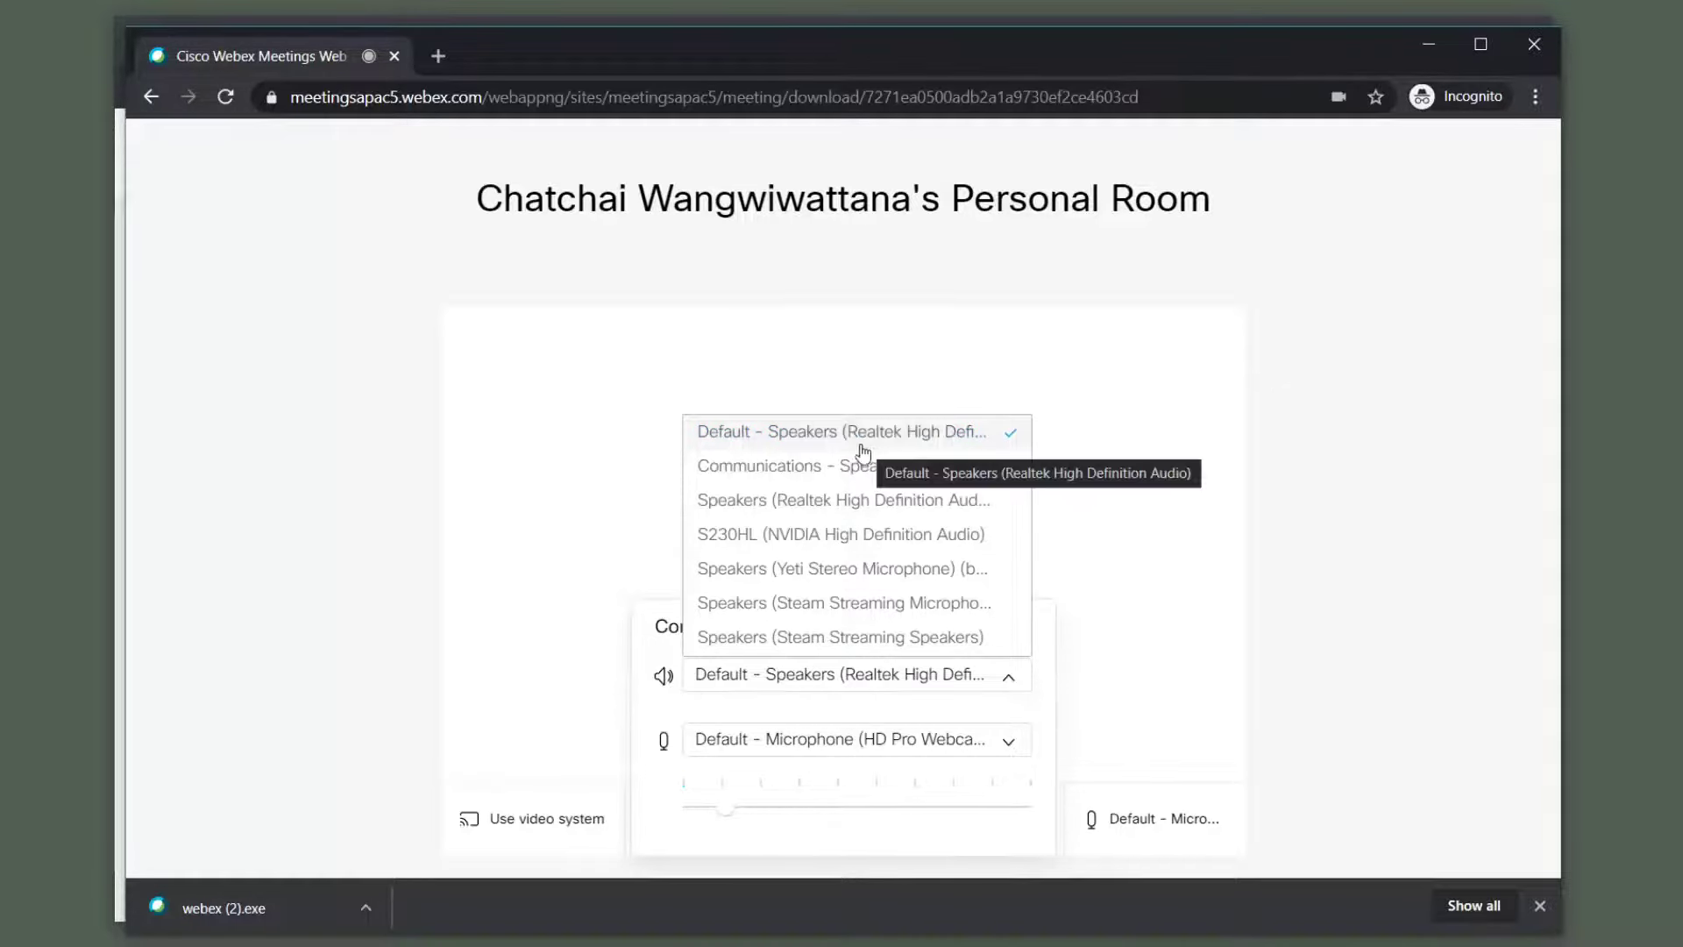
click(1055, 657)
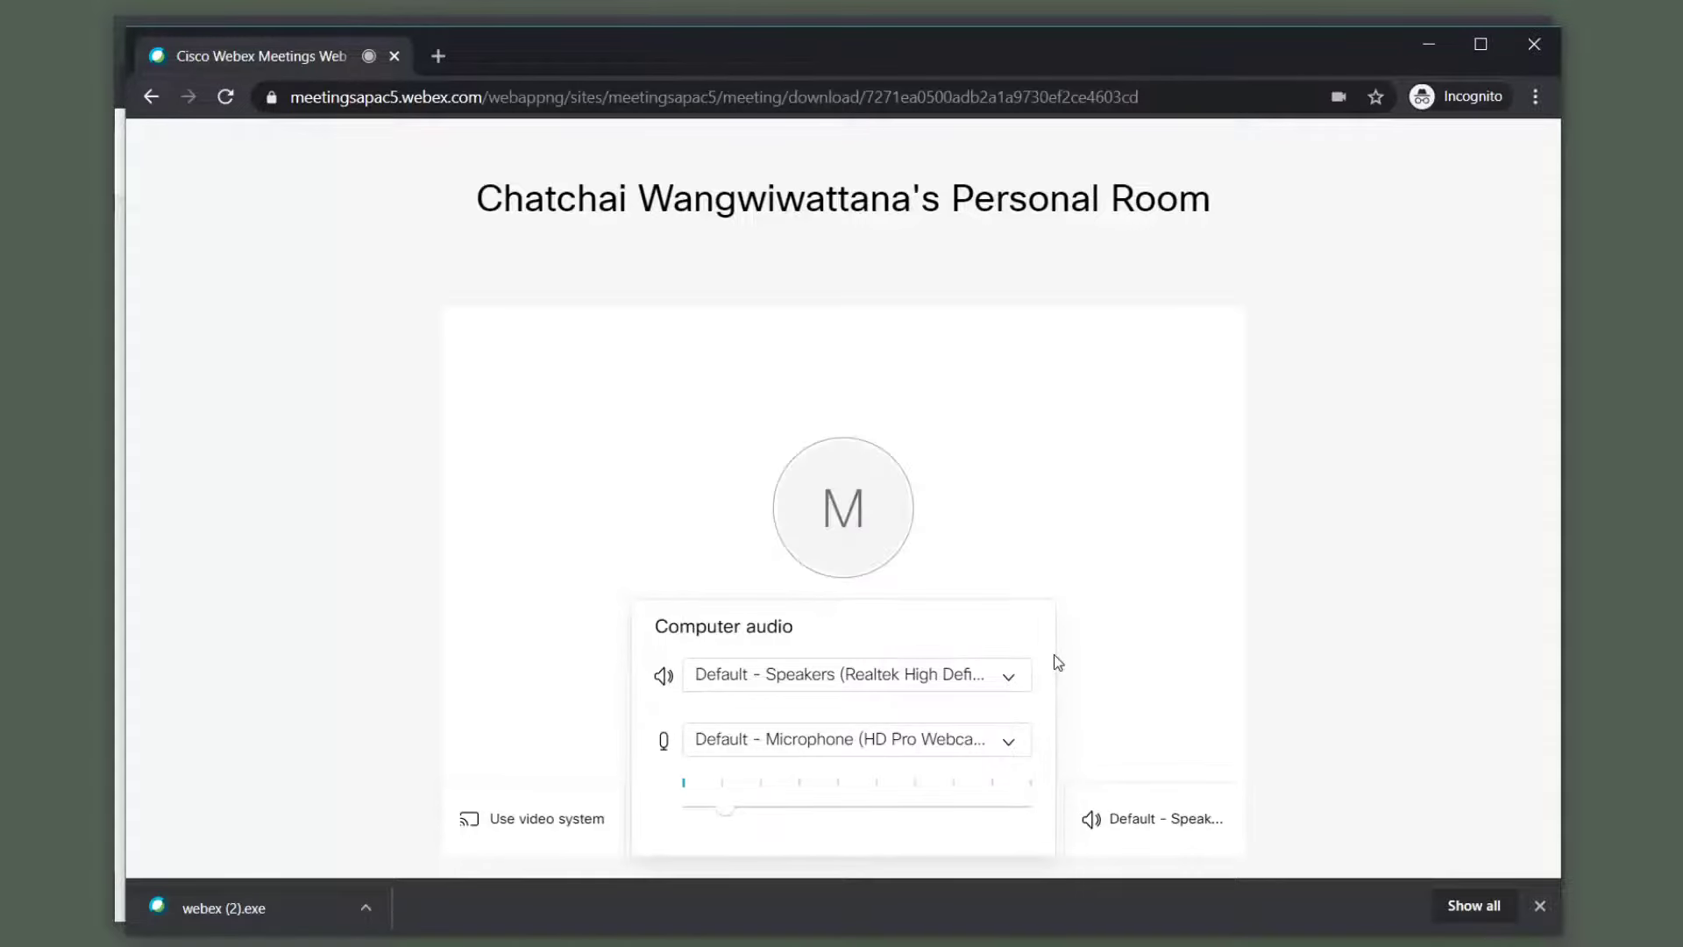
click(1102, 633)
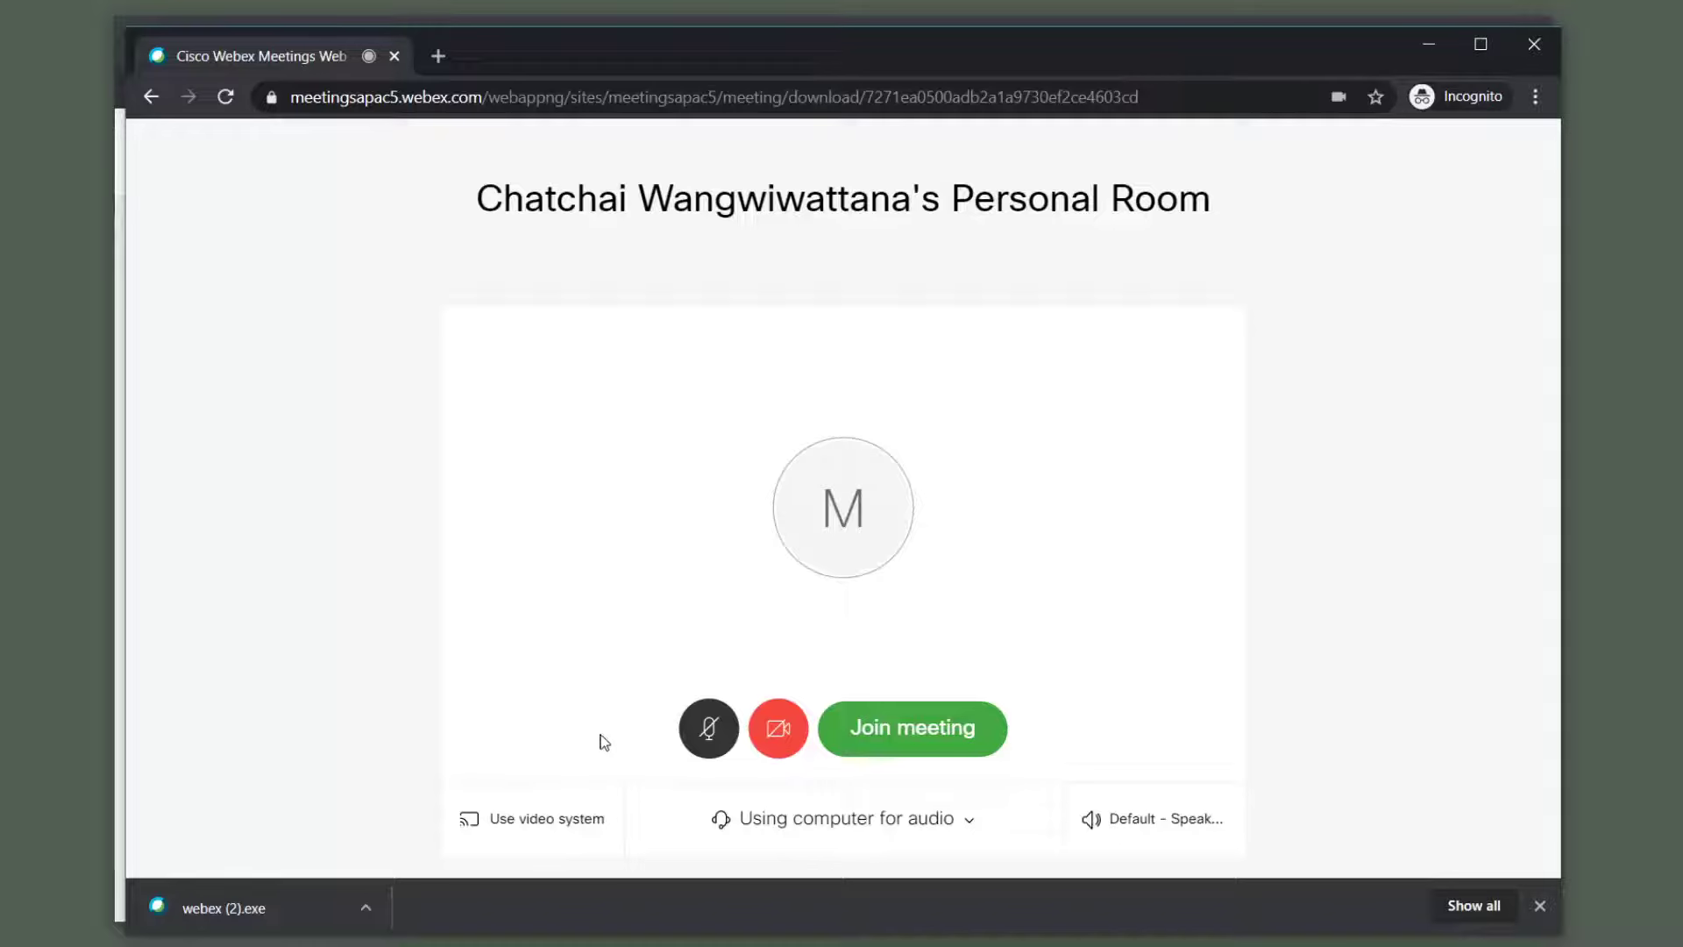
- Mute the microphone and join the personal room meeting
click(719, 740)
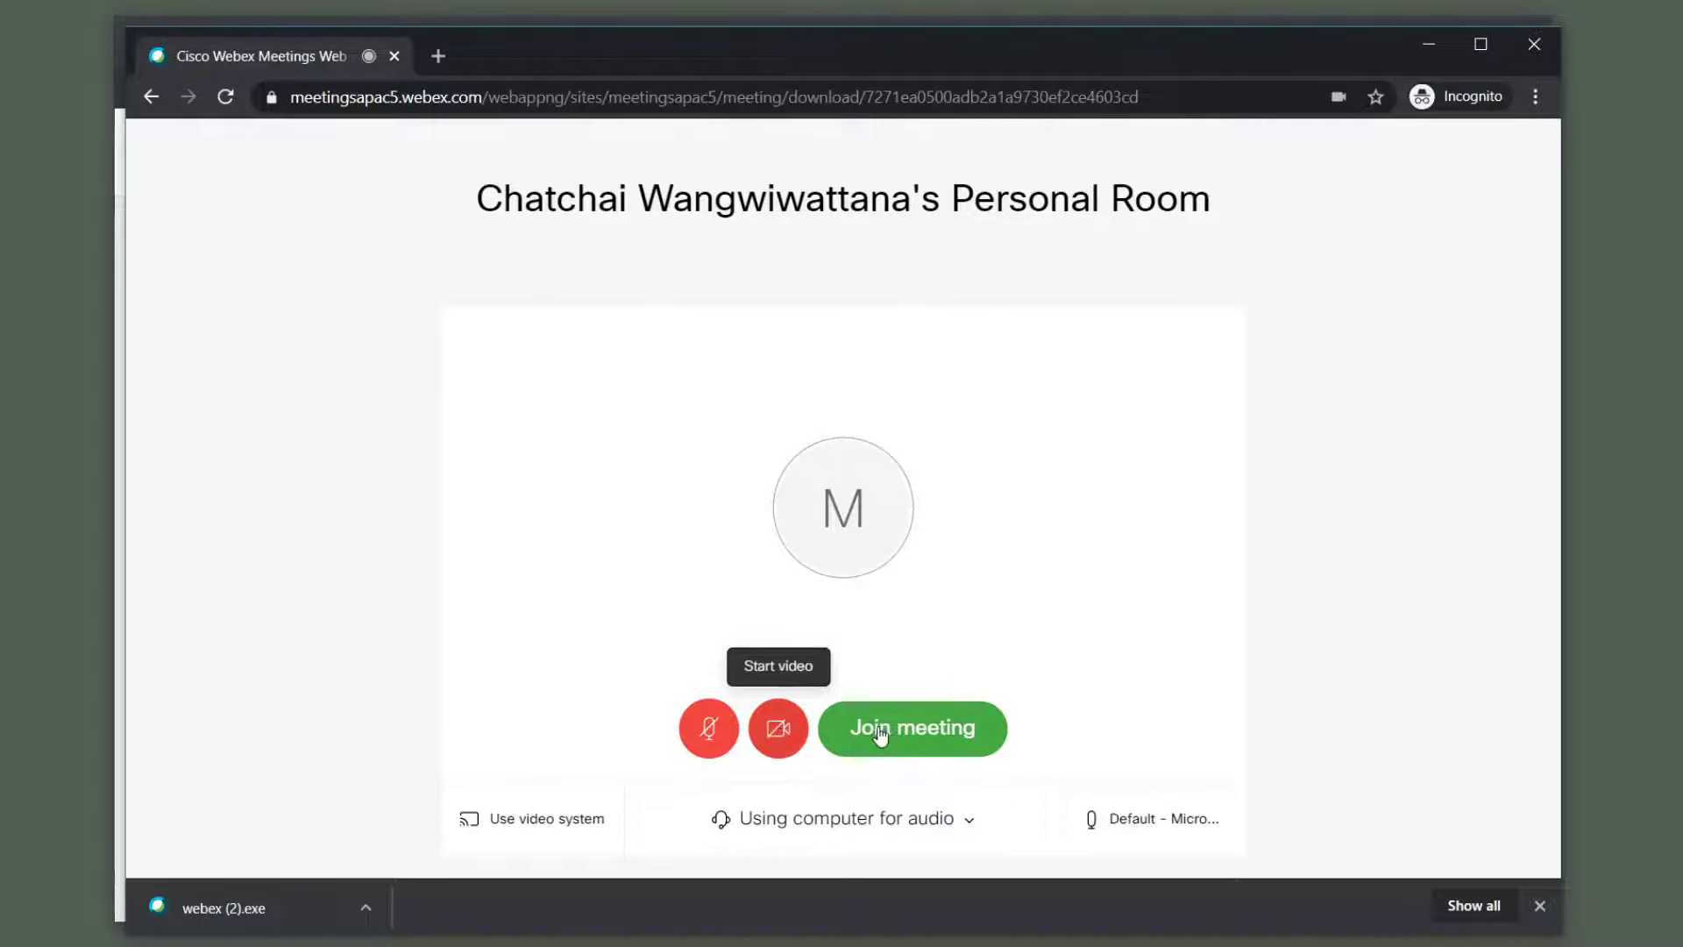
click(950, 736)
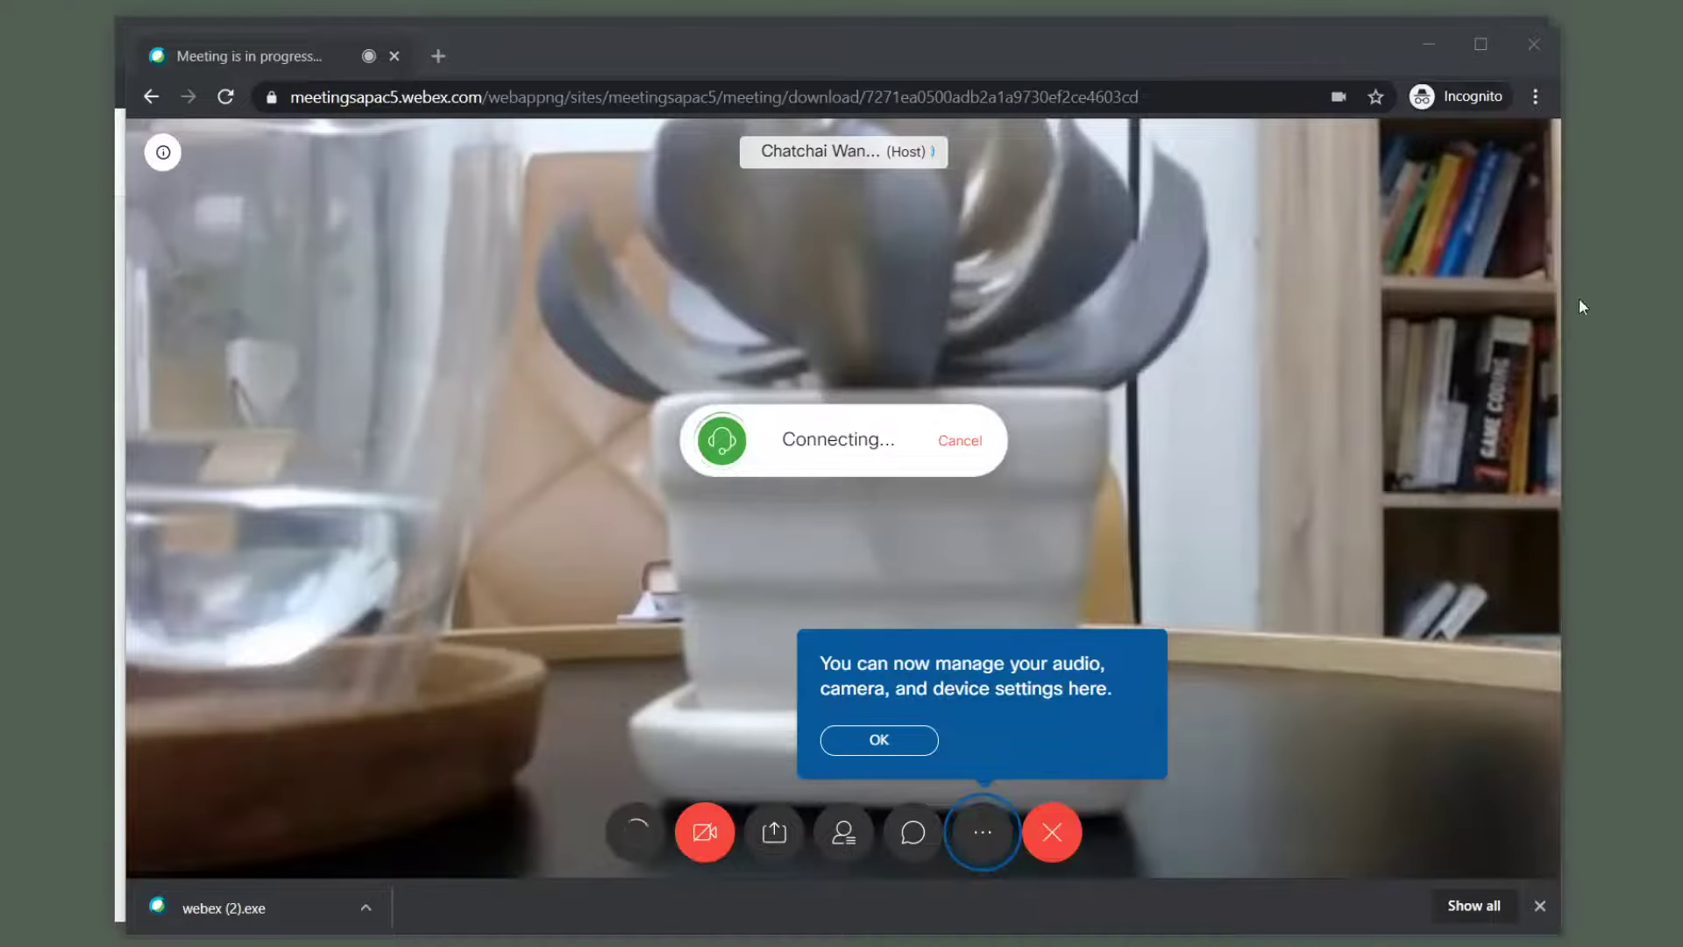
- Dismiss the device settings tip, view the meeting chat, then leave the meeting
click(1019, 571)
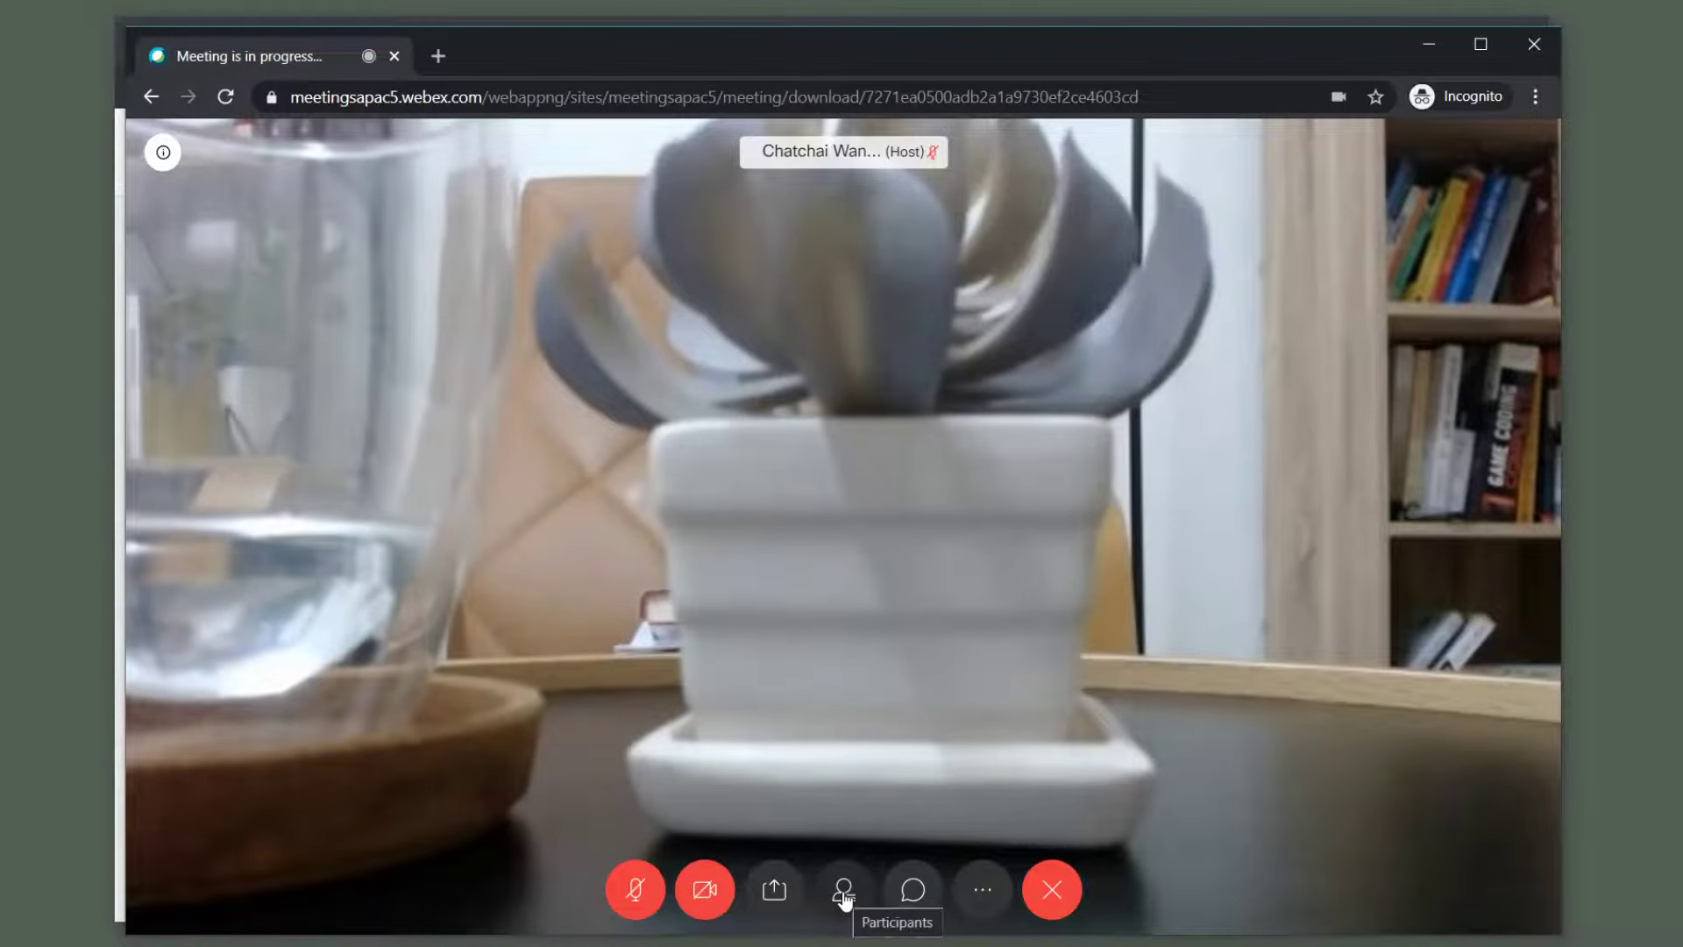
click(908, 892)
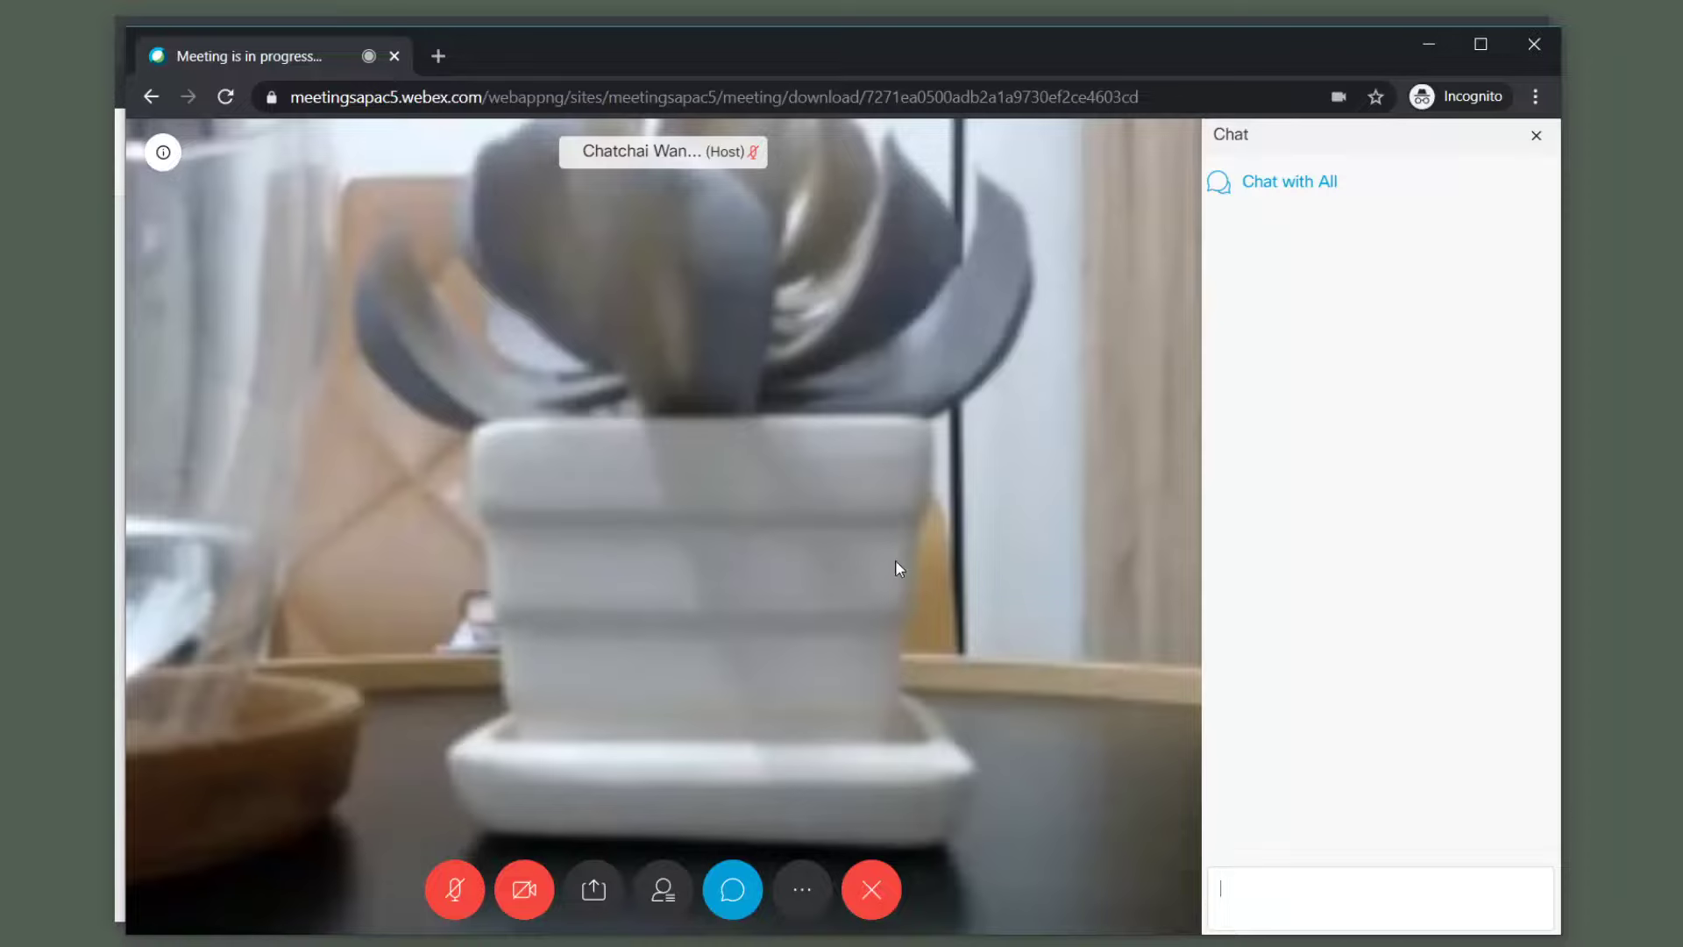
click(872, 903)
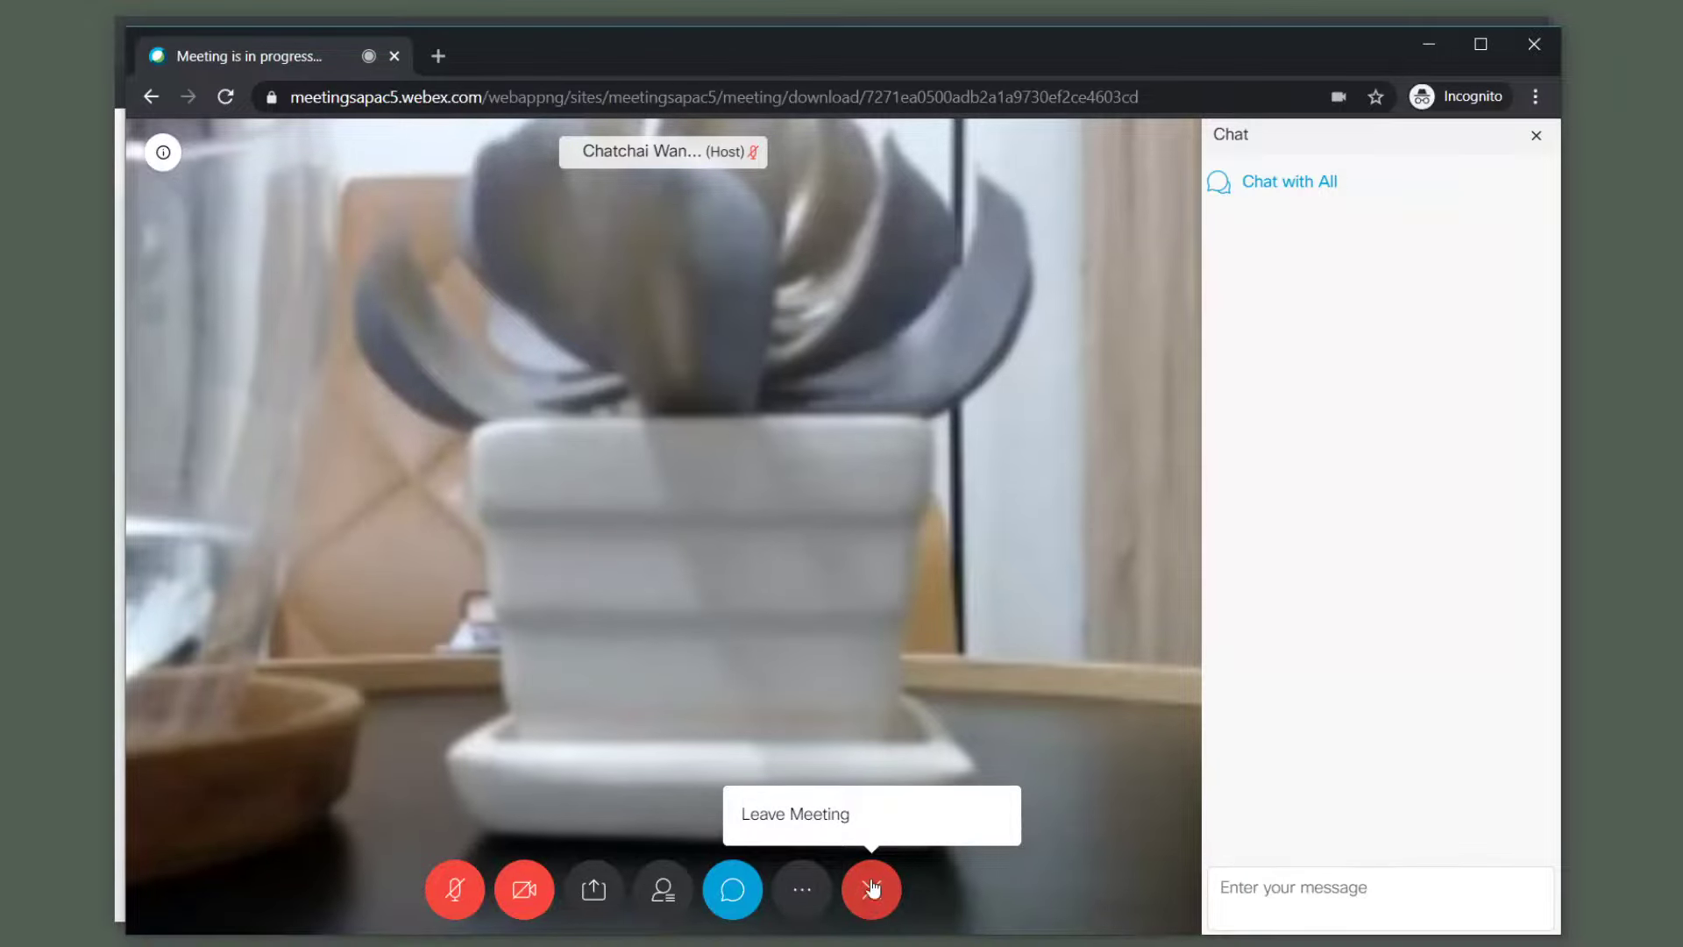
click(905, 822)
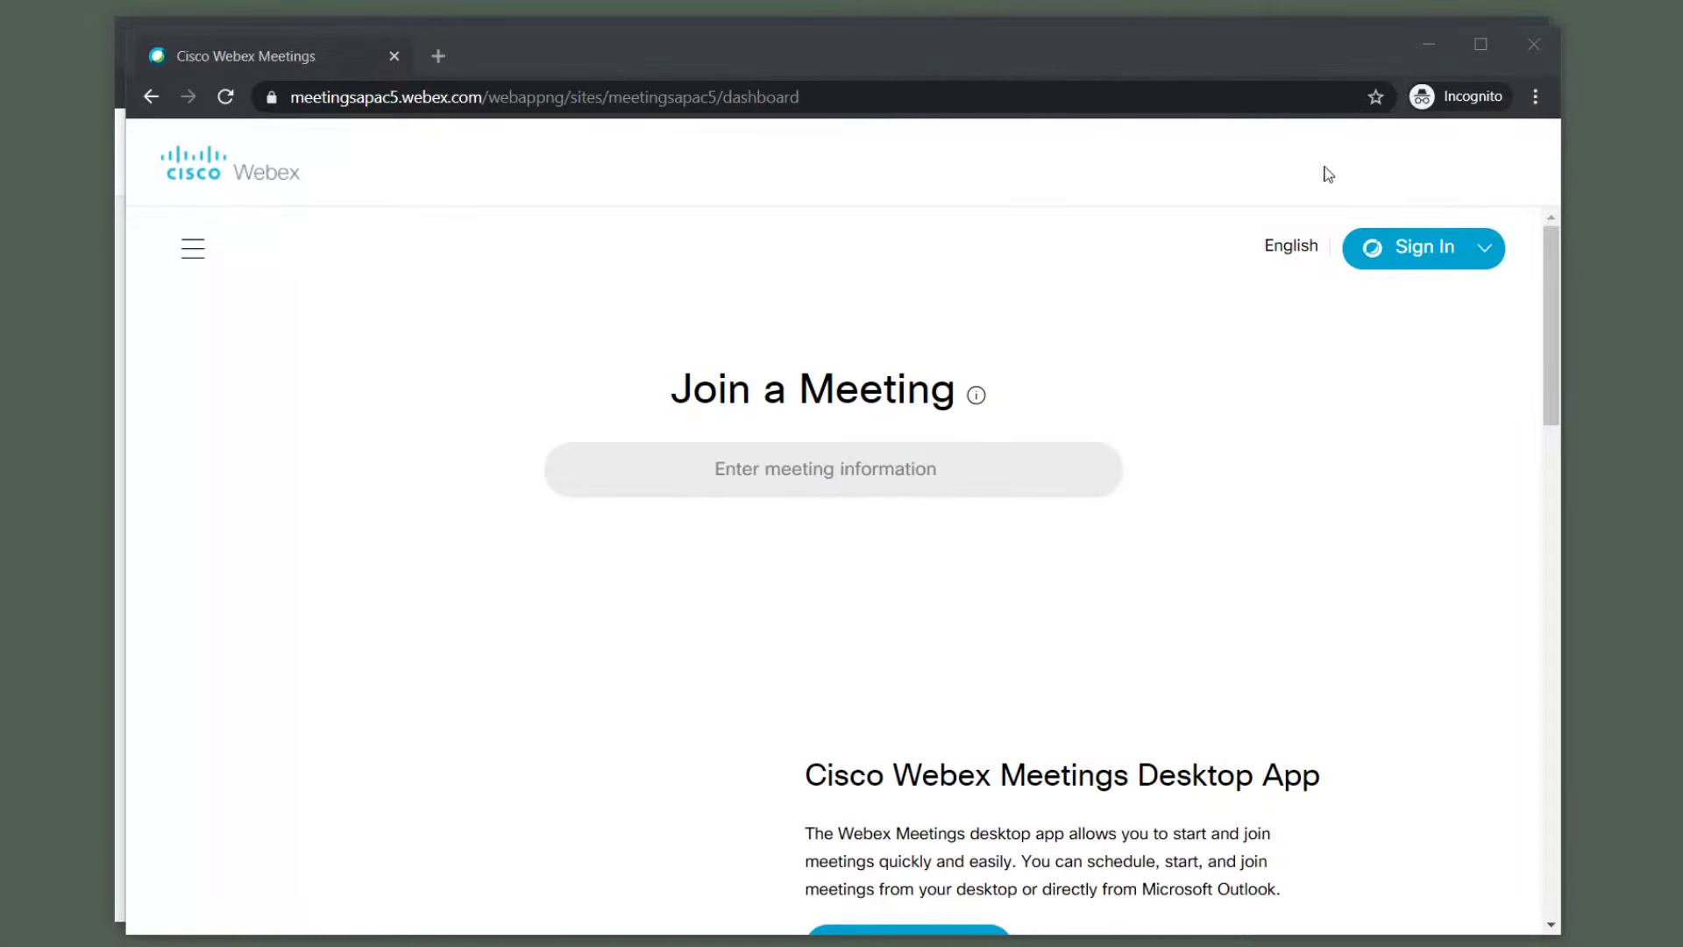
- Go to webex.com and submit meeting number 577 022 314 on the Join a Meeting page
click(1160, 98)
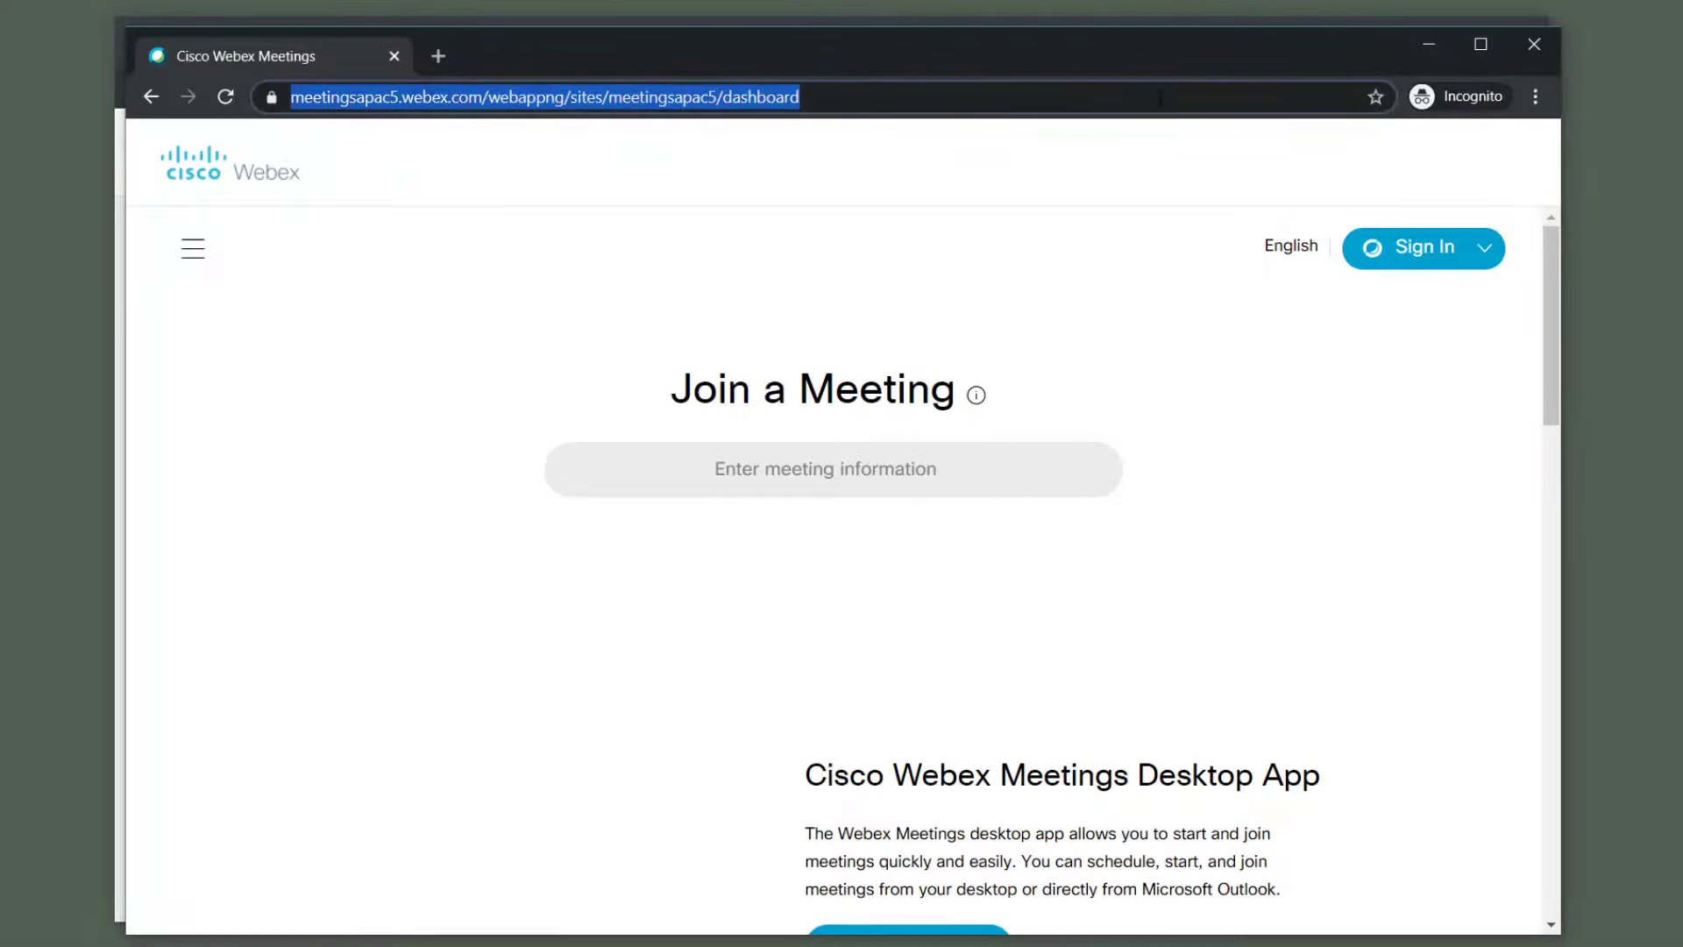
text(www.web)
key(Return)
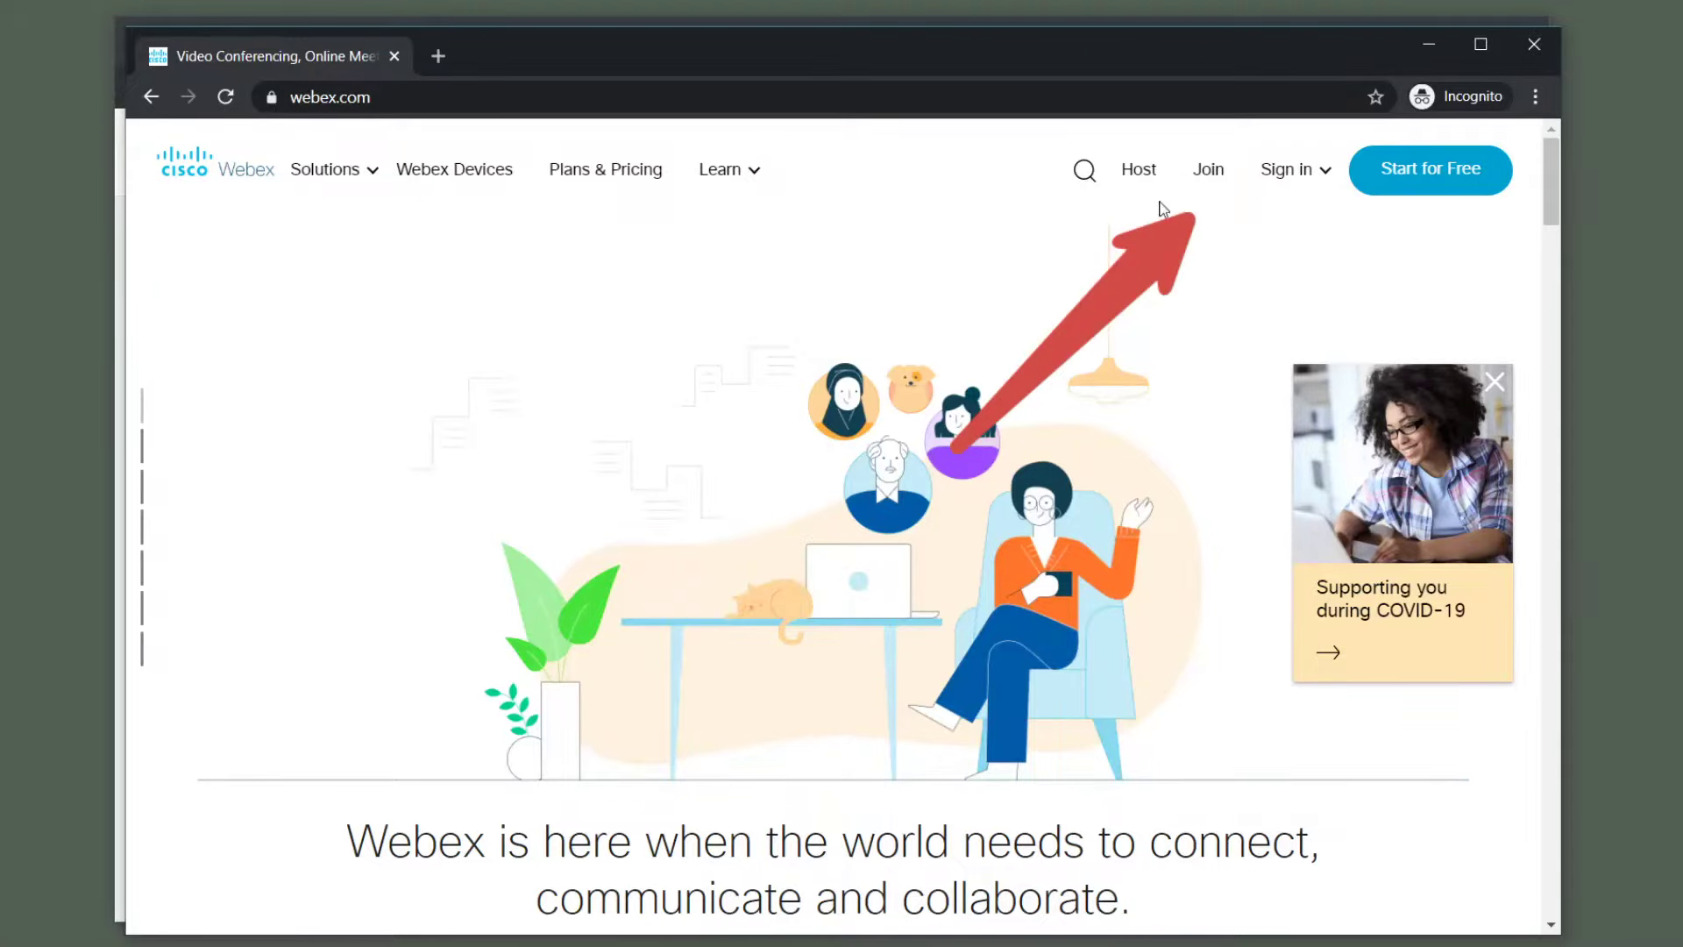
click(1209, 169)
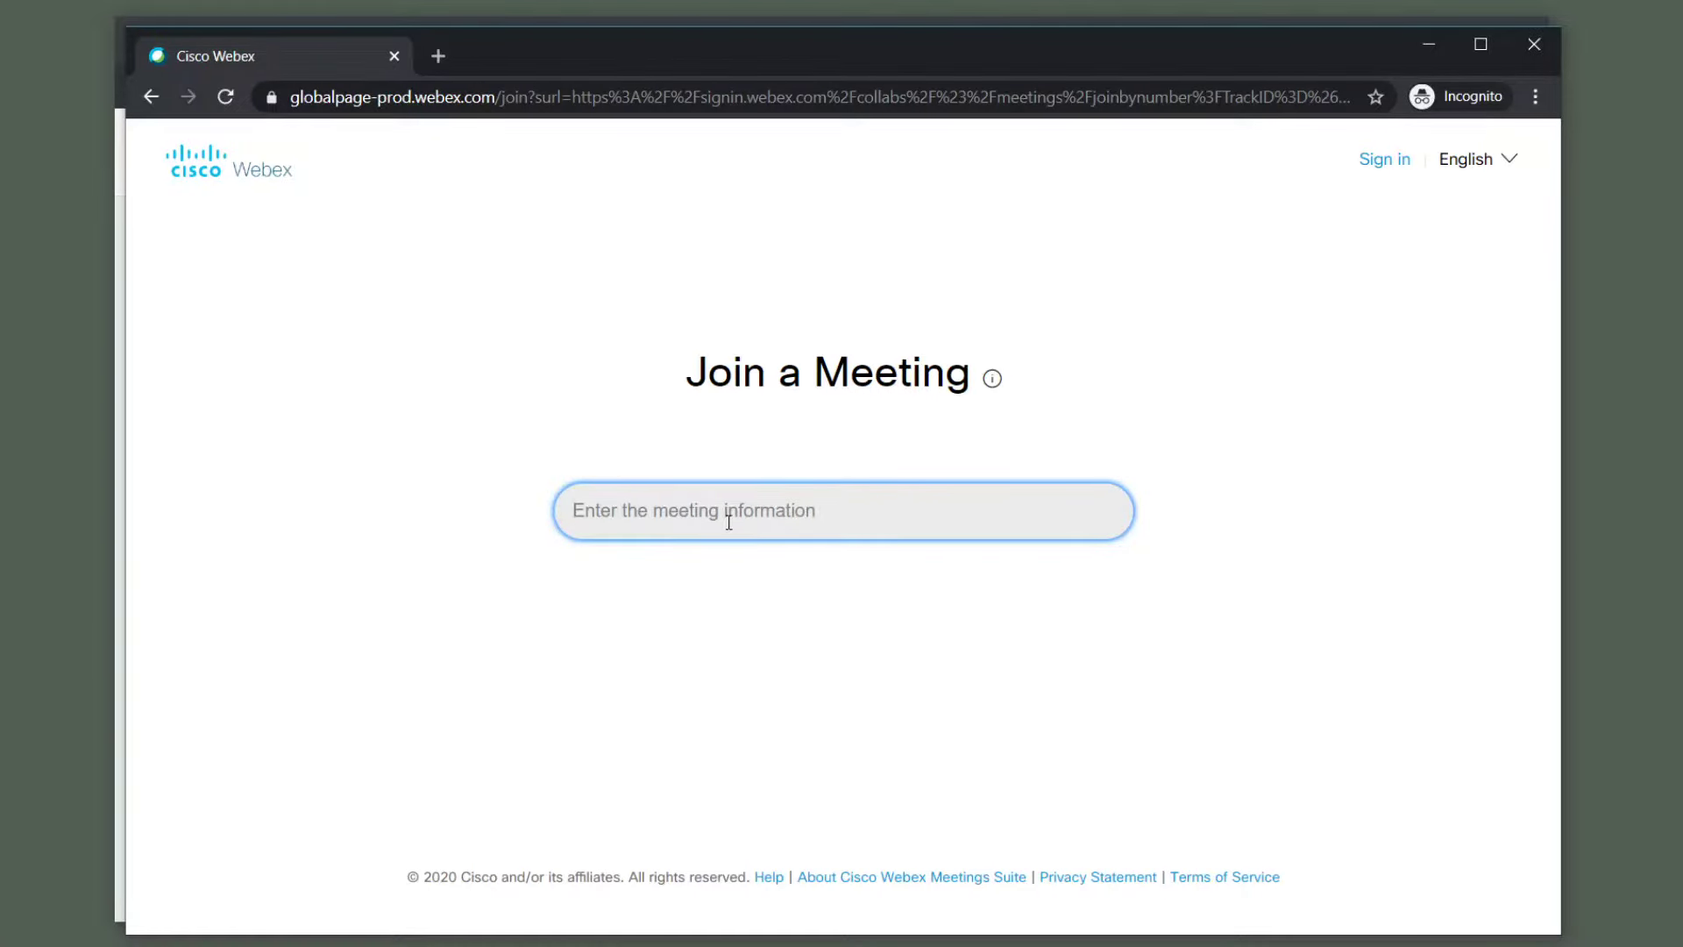
text(577 022 314)
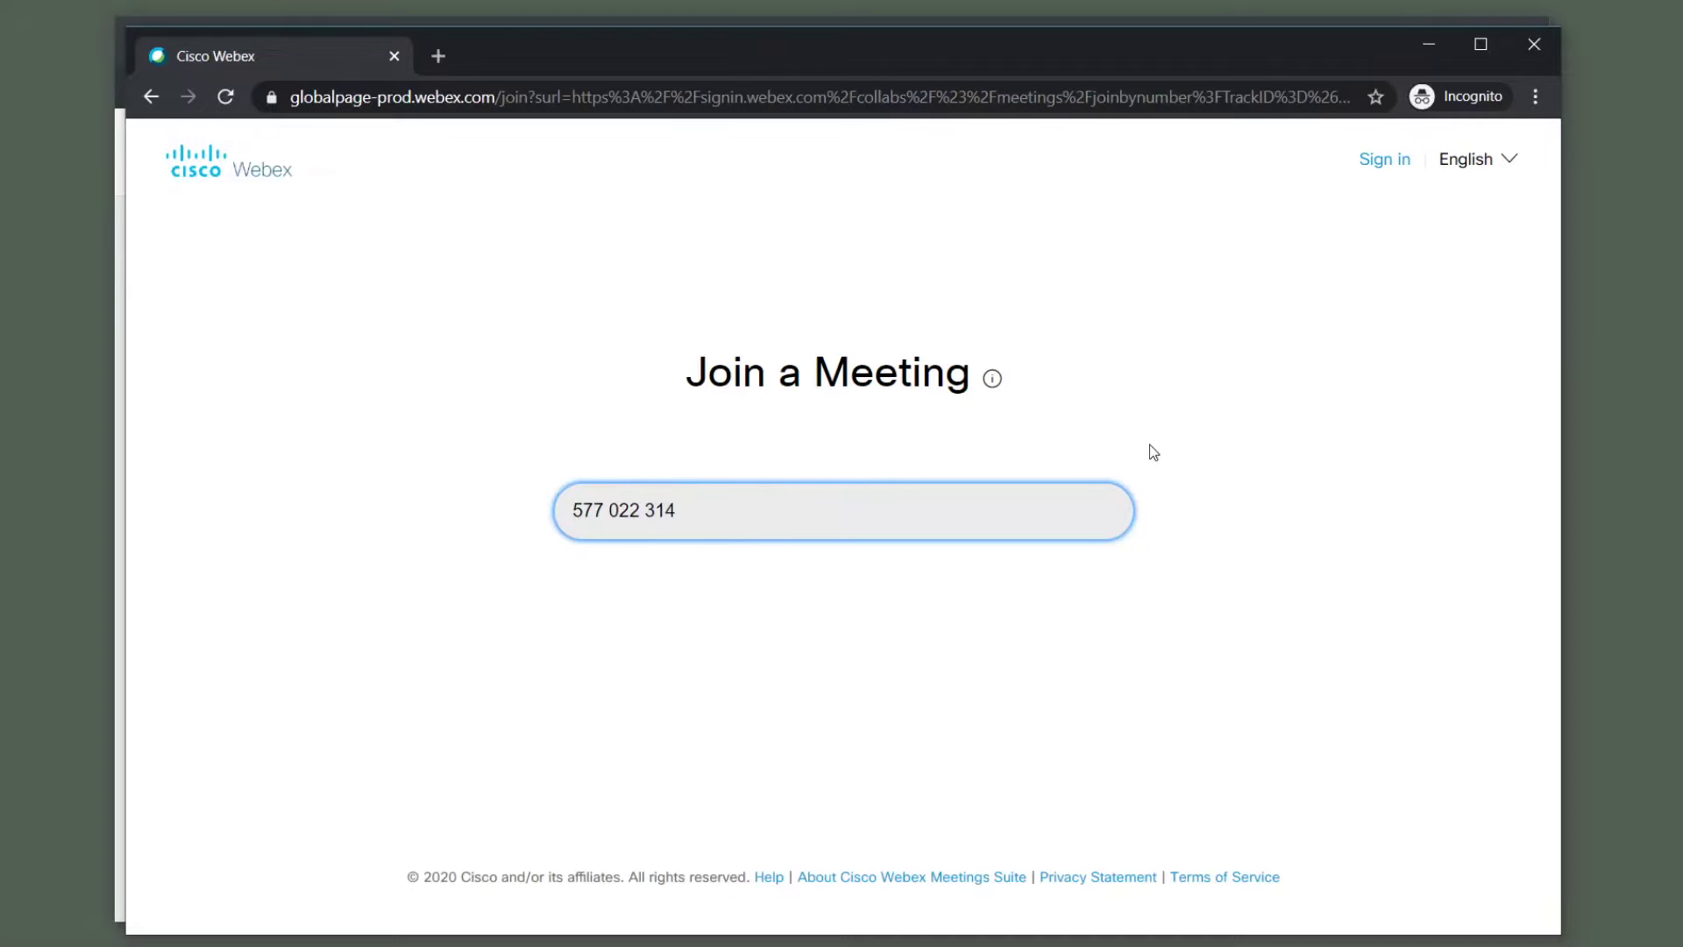
key(Return)
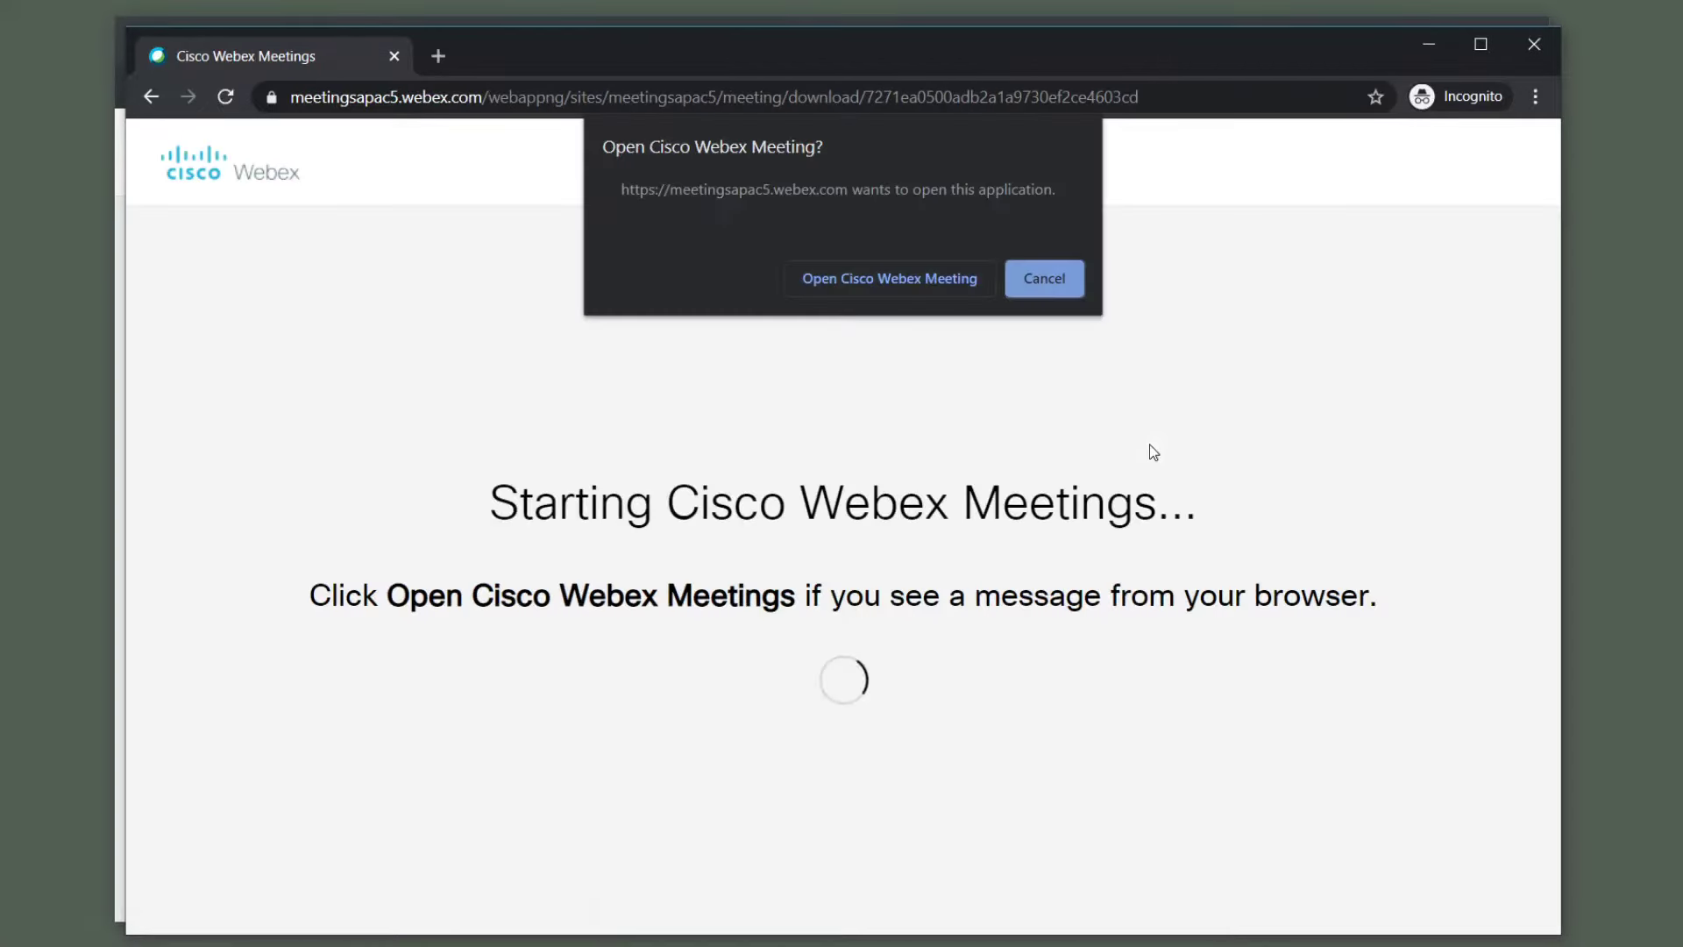